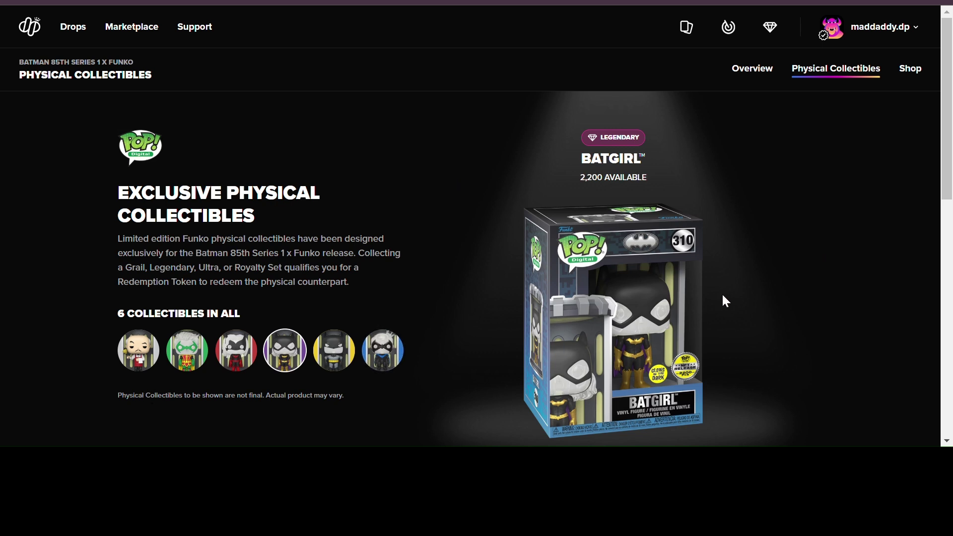
pyautogui.scroll(-1, 722, 293)
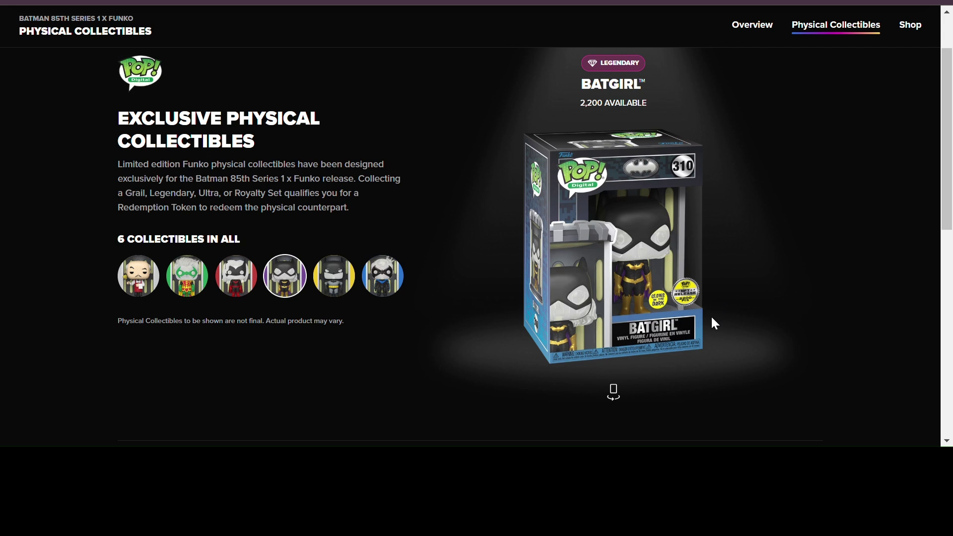
# - View Alfred Pennyworth and Robin, toggling each between card and boxed figure views
pyautogui.click(146, 284)
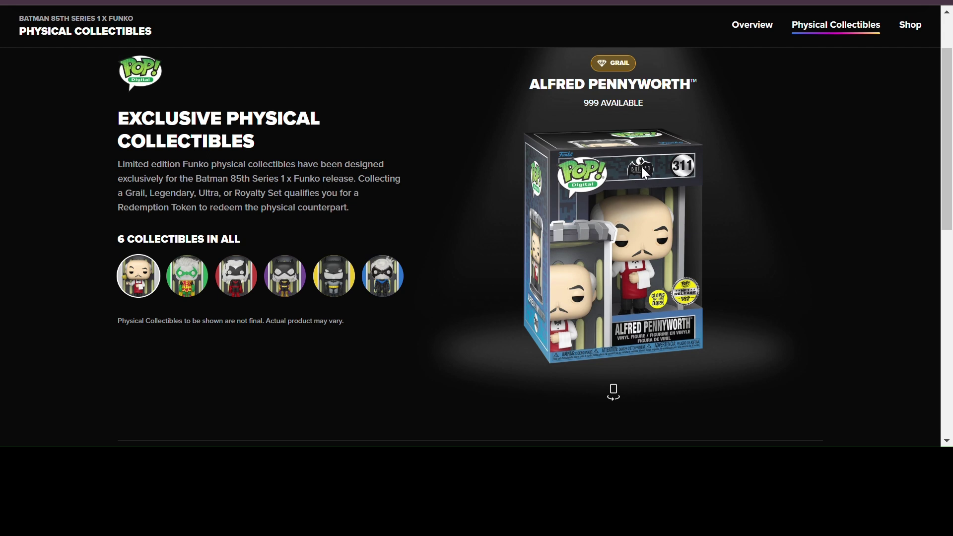
pyautogui.click(618, 389)
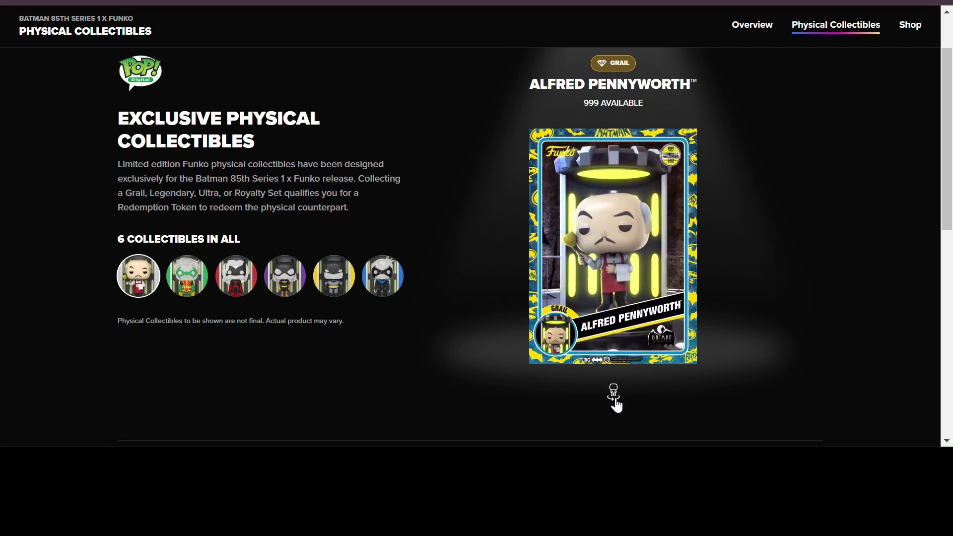
pyautogui.click(185, 292)
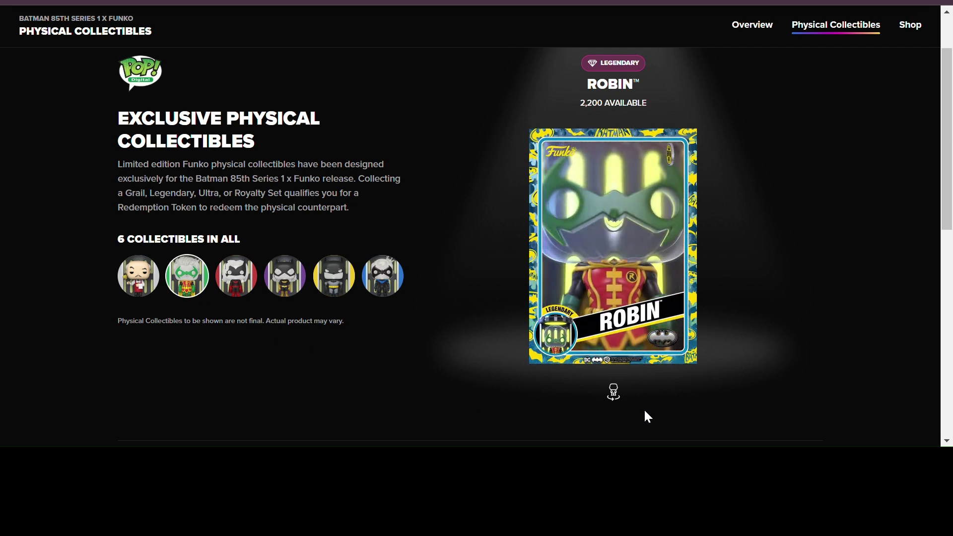
pyautogui.click(622, 391)
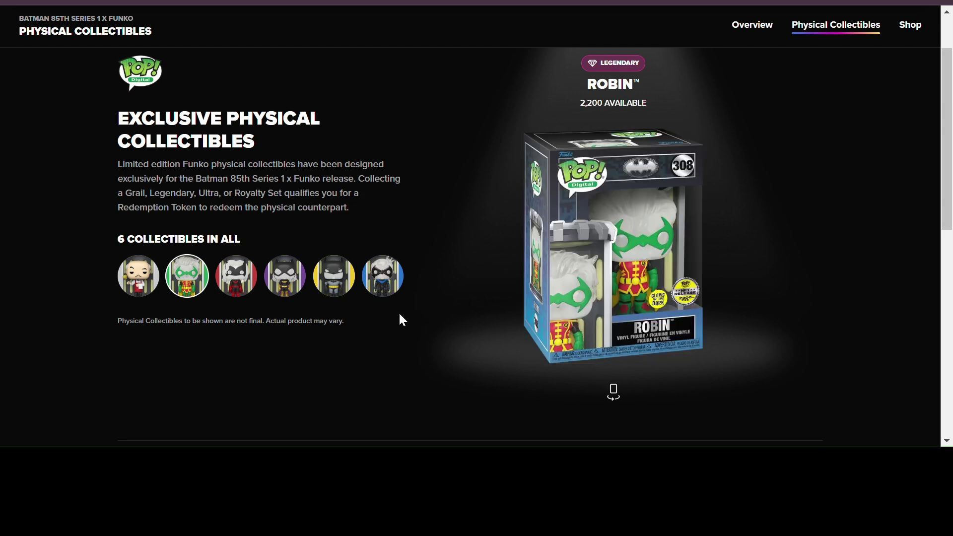
# - Browse Batwoman, Robin, Alfred, Batgirl and Ultra Batman, ending on Freddy Funko as Nightwing
pyautogui.click(239, 287)
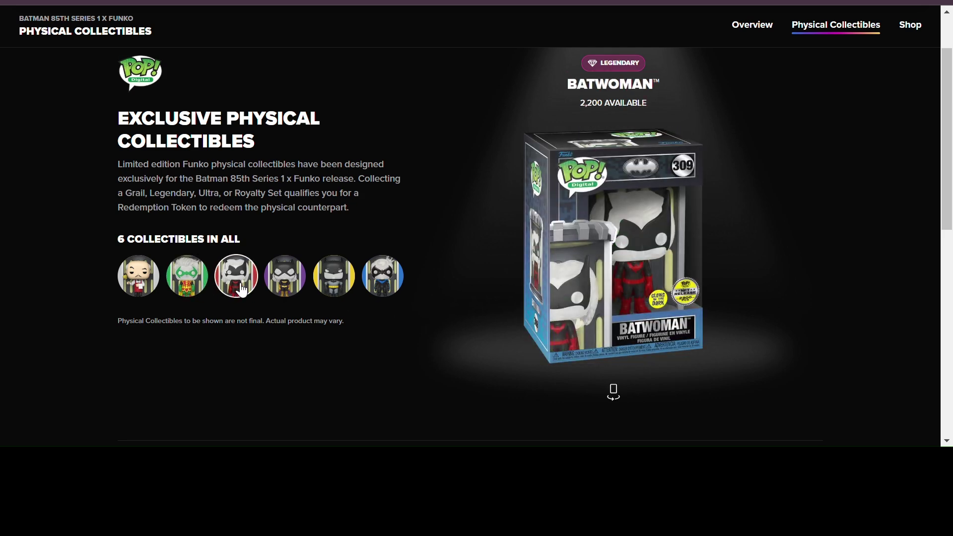
pyautogui.click(198, 284)
pyautogui.click(136, 296)
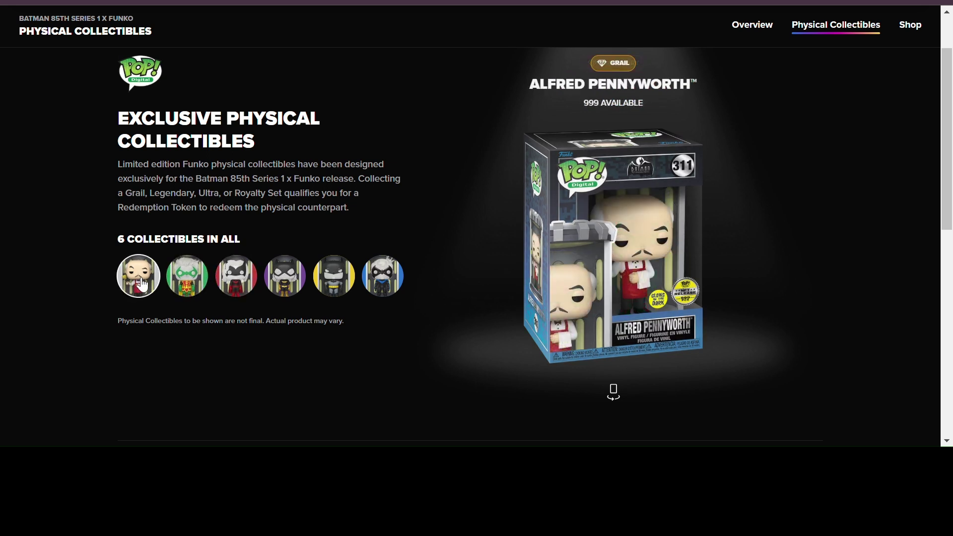
pyautogui.click(249, 284)
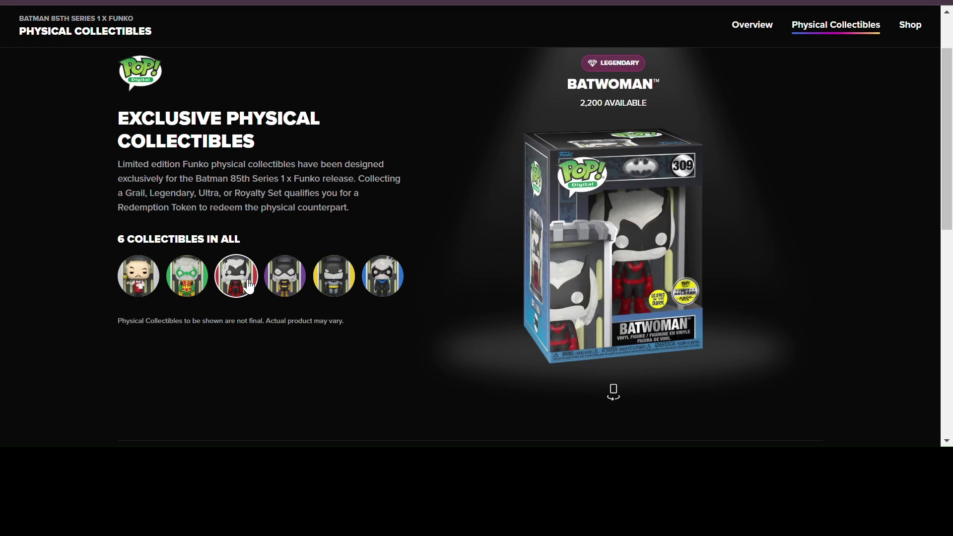
pyautogui.click(284, 291)
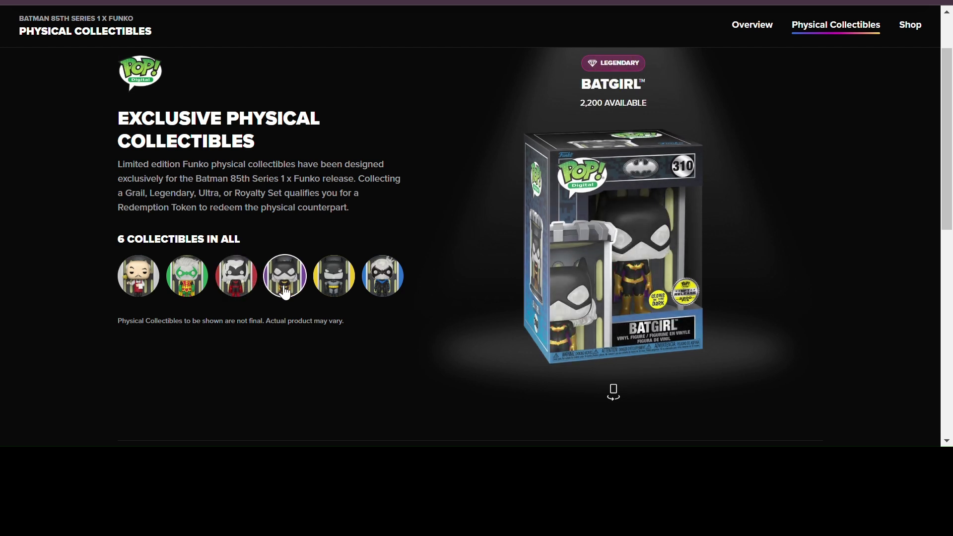
pyautogui.click(341, 286)
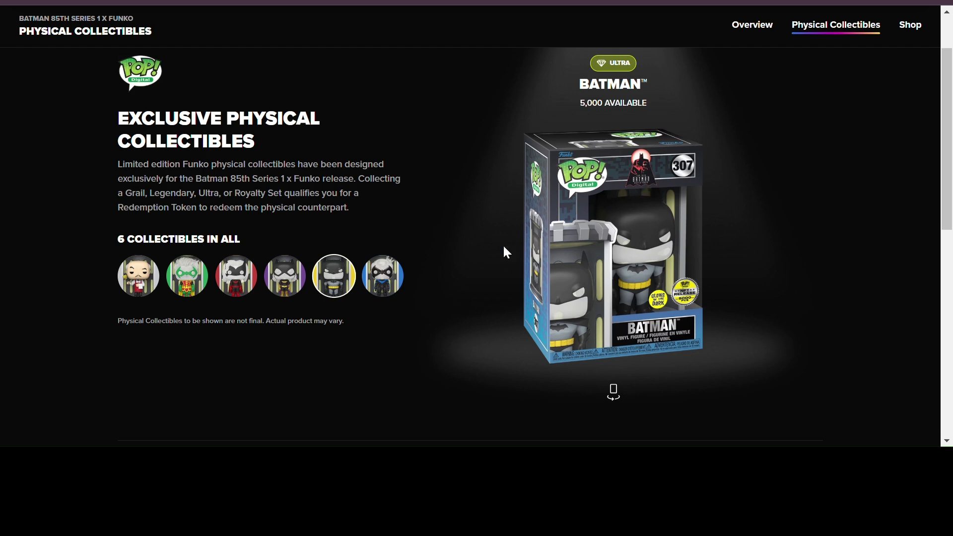
pyautogui.click(394, 279)
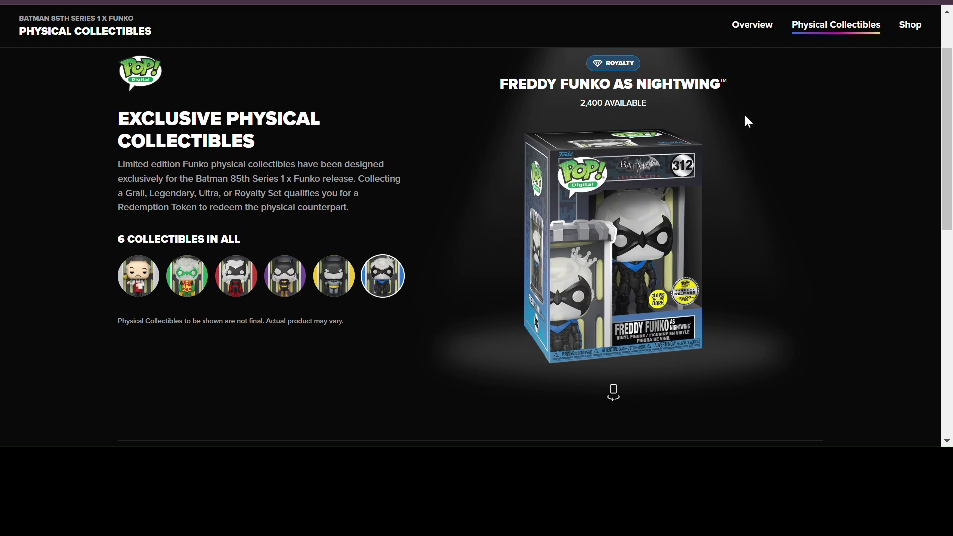
pyautogui.scroll(1, 750, 169)
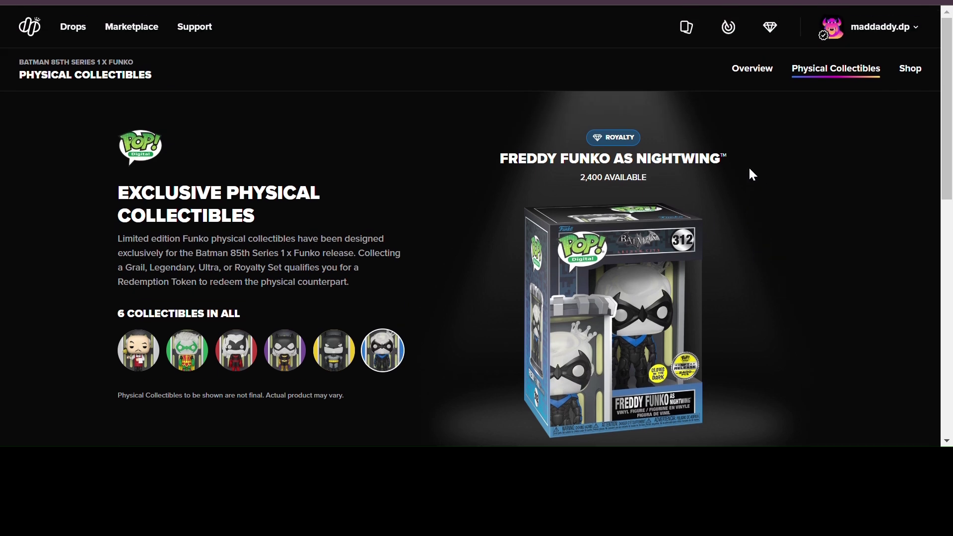
# - Filter the inventory to the four Unopened packs and view Standard Pack #15,300's details
pyautogui.click(730, 31)
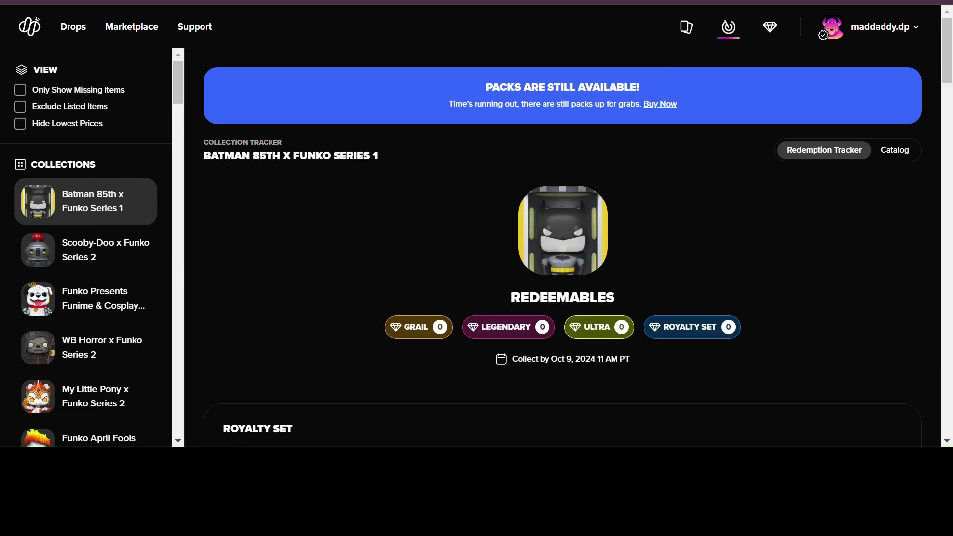
pyautogui.click(687, 30)
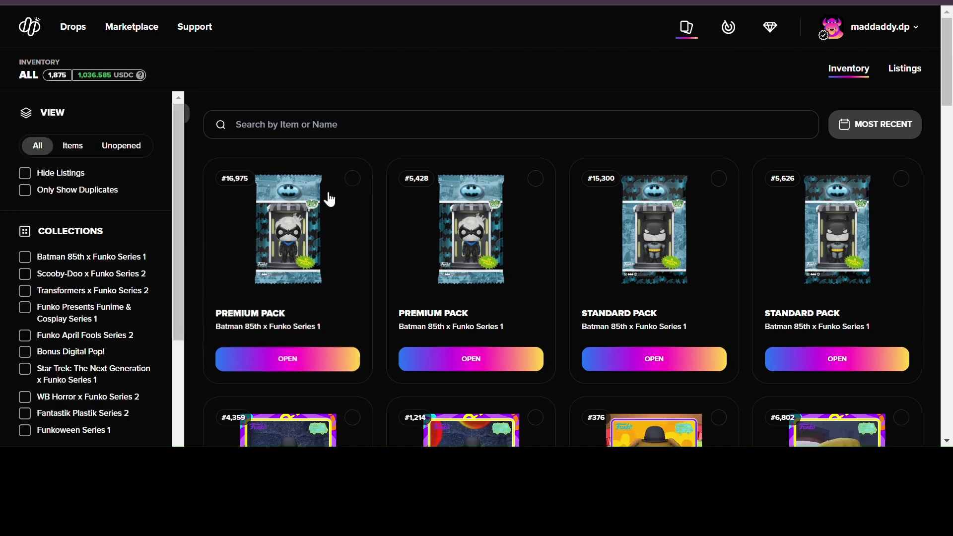
pyautogui.click(135, 145)
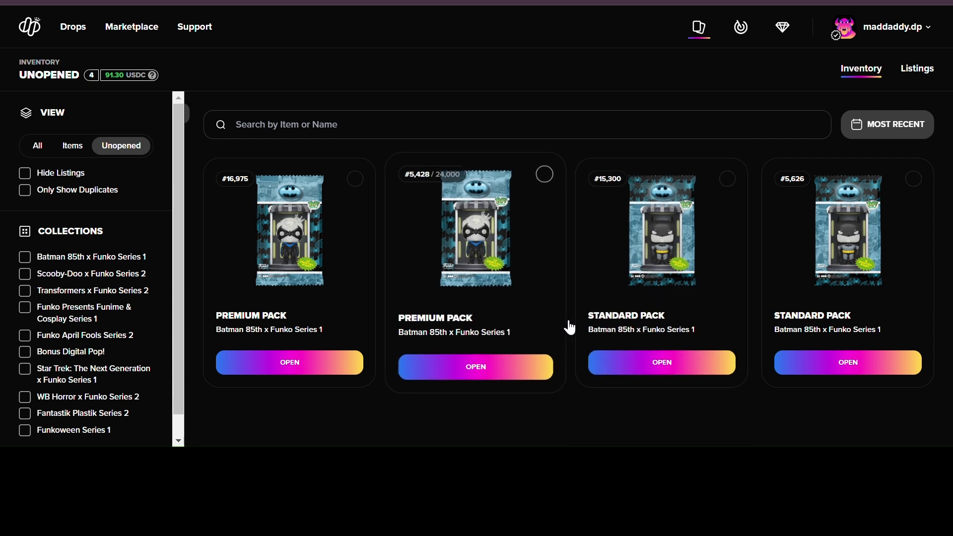
pyautogui.click(675, 235)
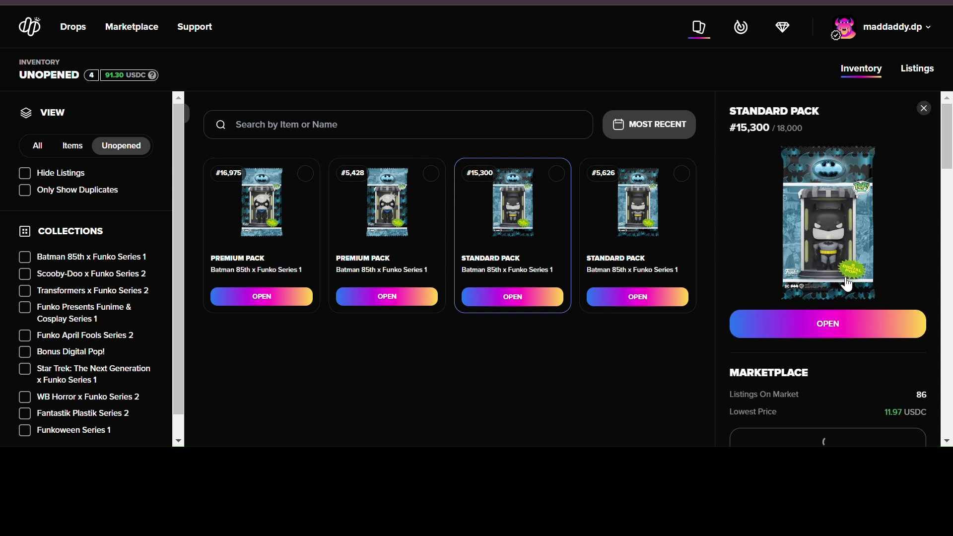
# - Open a Standard Pack, reveal its five cards including a Rare Batwoman, and finish
pyautogui.click(858, 325)
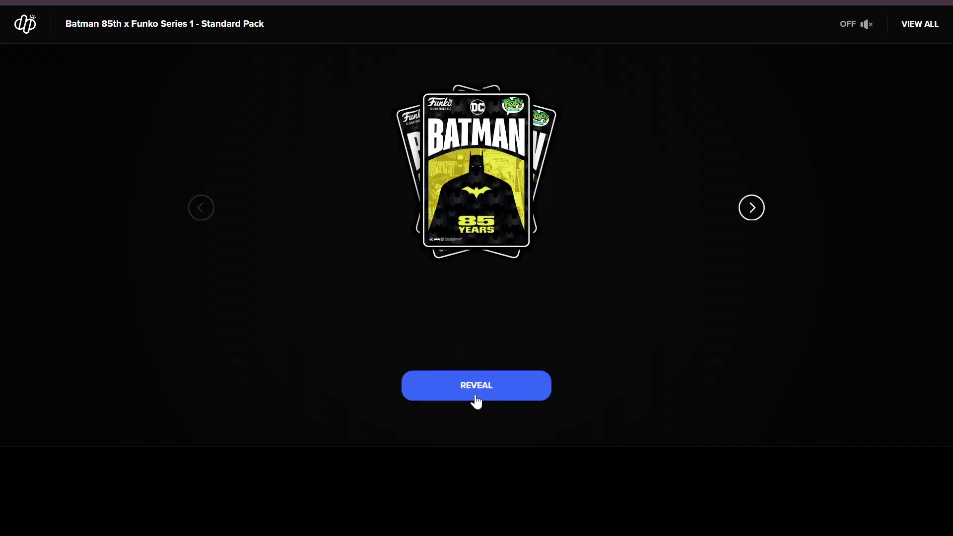
pyautogui.click(488, 384)
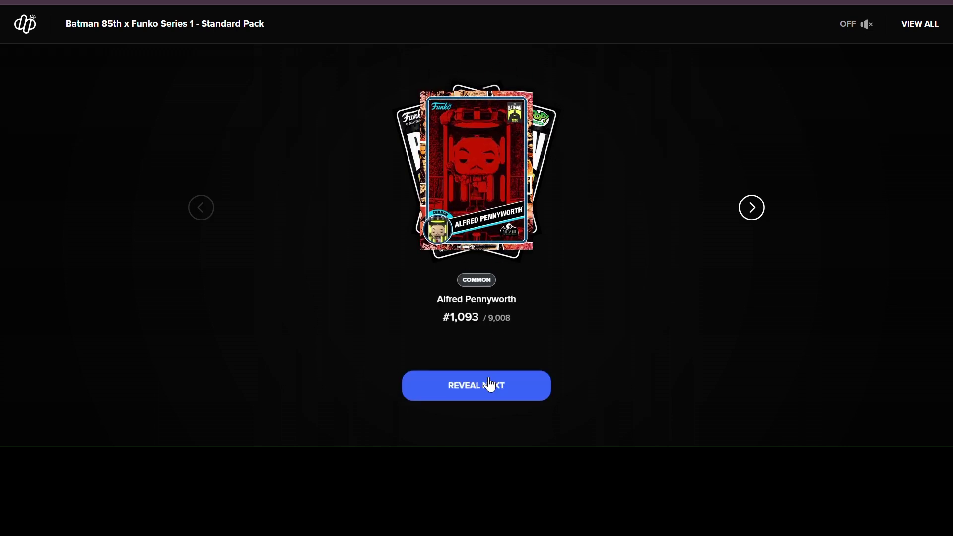
pyautogui.click(525, 383)
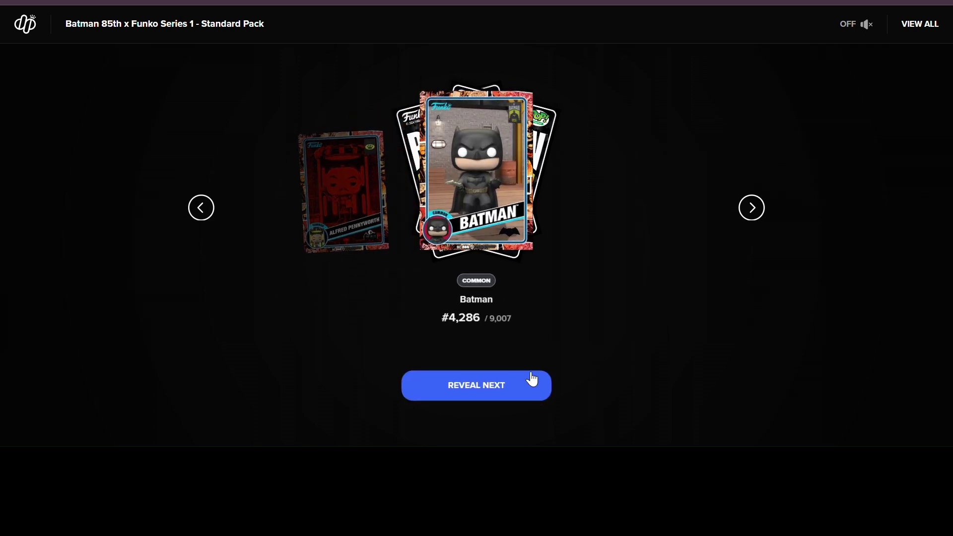
pyautogui.click(510, 385)
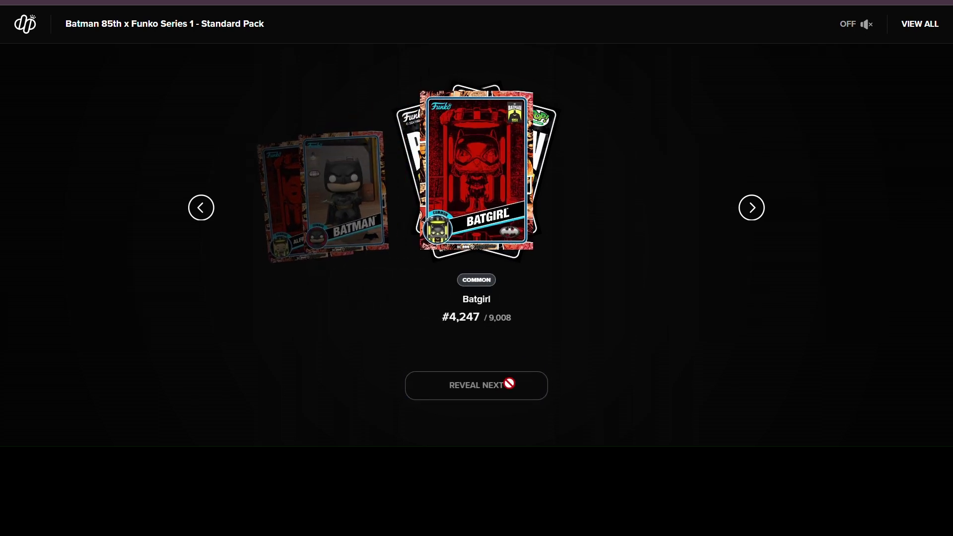
pyautogui.click(510, 384)
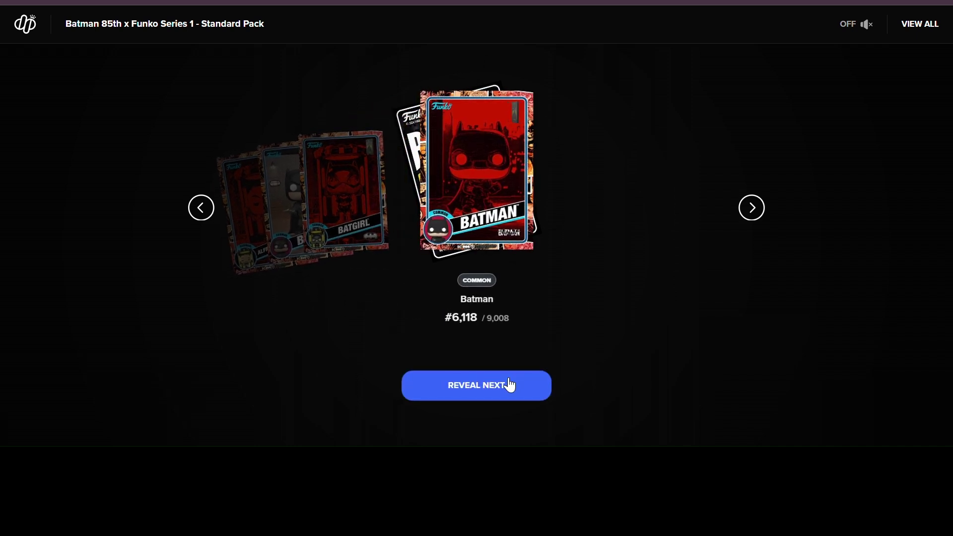
pyautogui.click(510, 384)
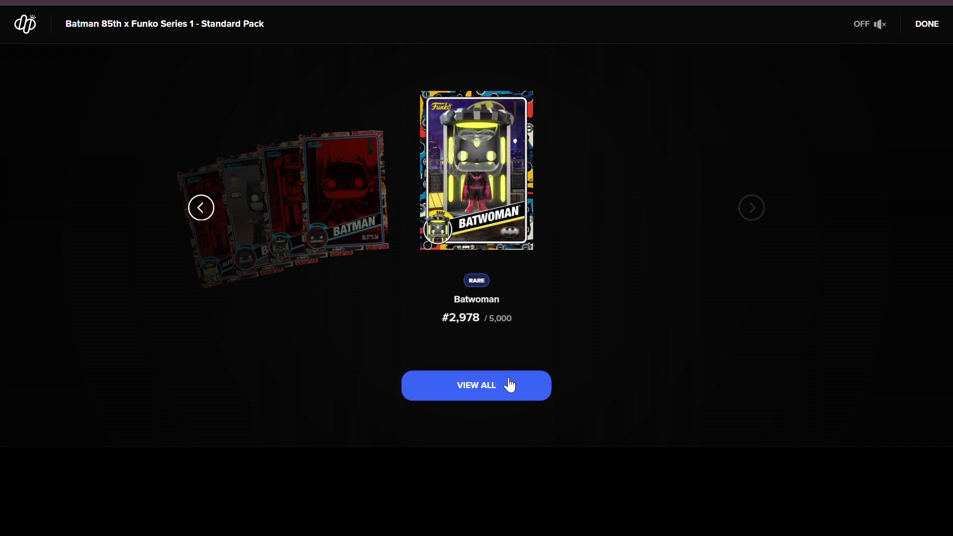
pyautogui.click(510, 385)
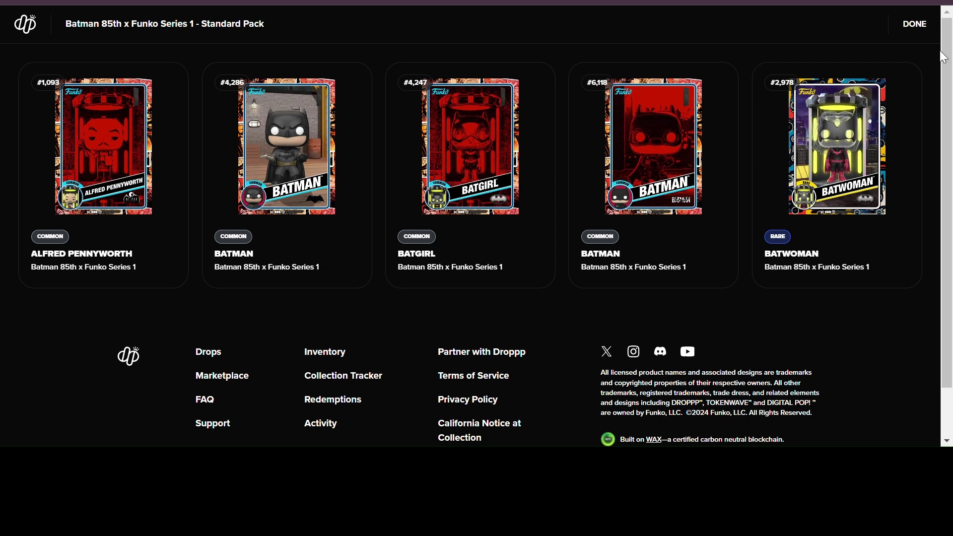
pyautogui.click(931, 27)
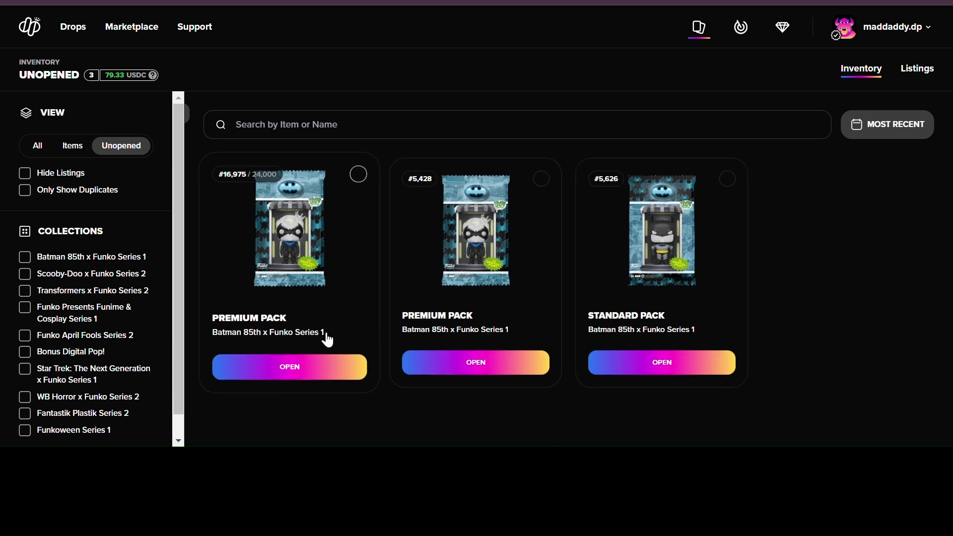
# - Open the first Premium Pack and reveal cards through Batgirl and a Legendary Robin
pyautogui.click(292, 369)
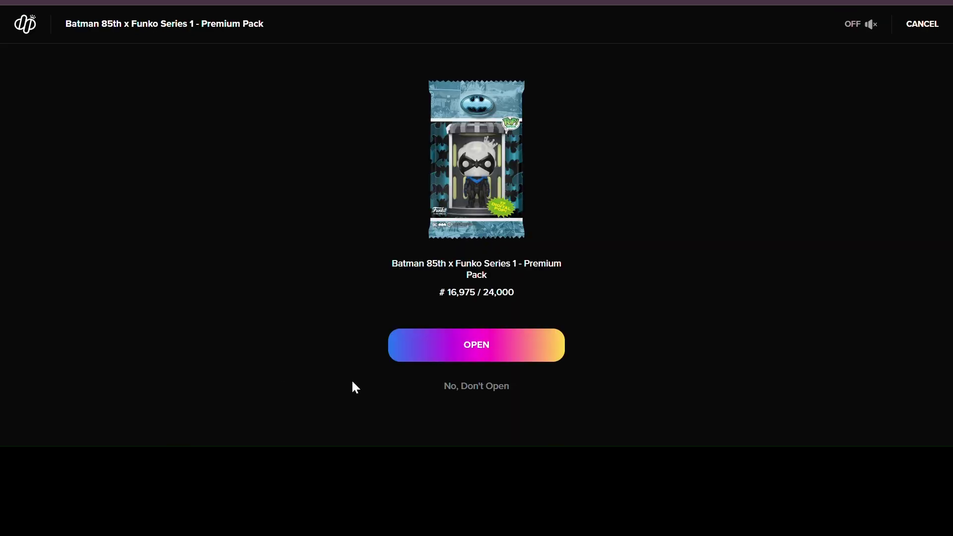
pyautogui.click(450, 340)
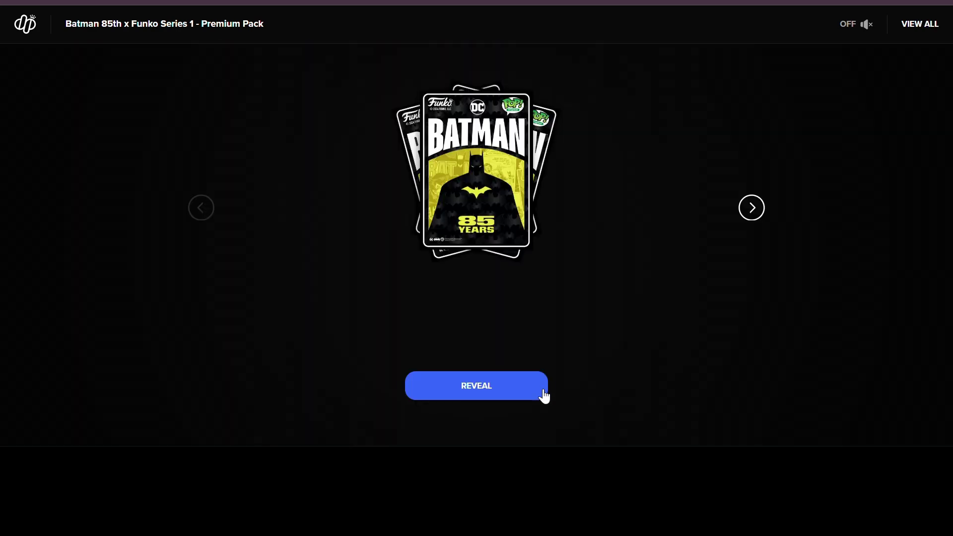
pyautogui.click(525, 385)
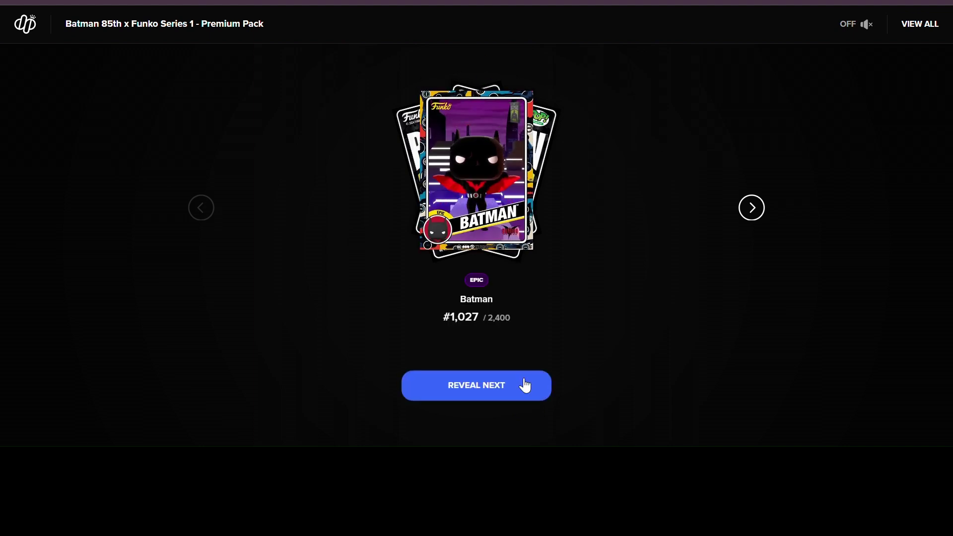
pyautogui.click(525, 385)
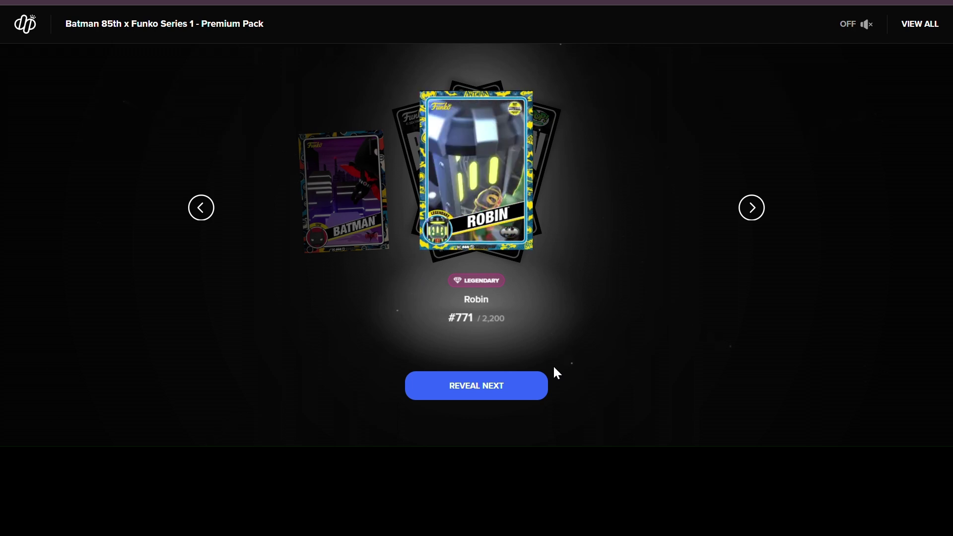
pyautogui.click(513, 383)
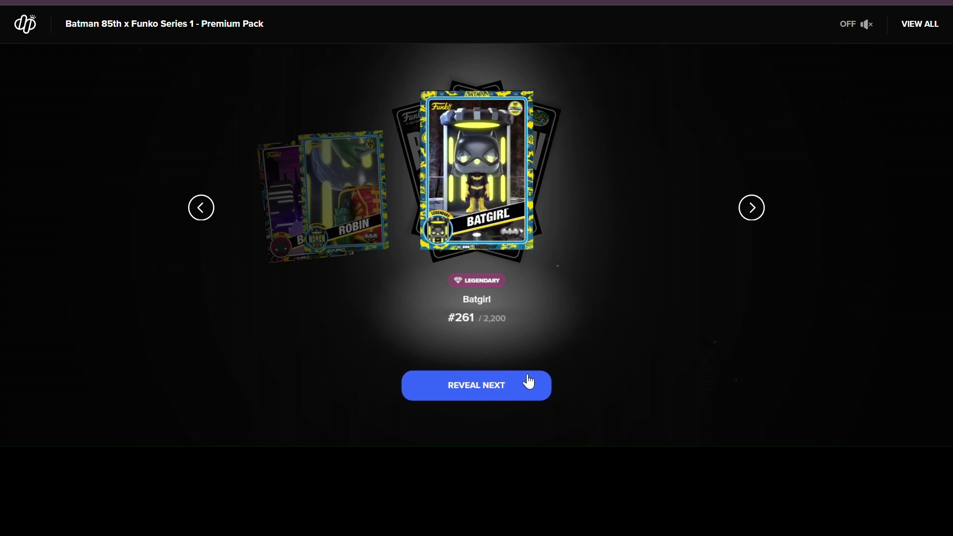
pyautogui.click(527, 382)
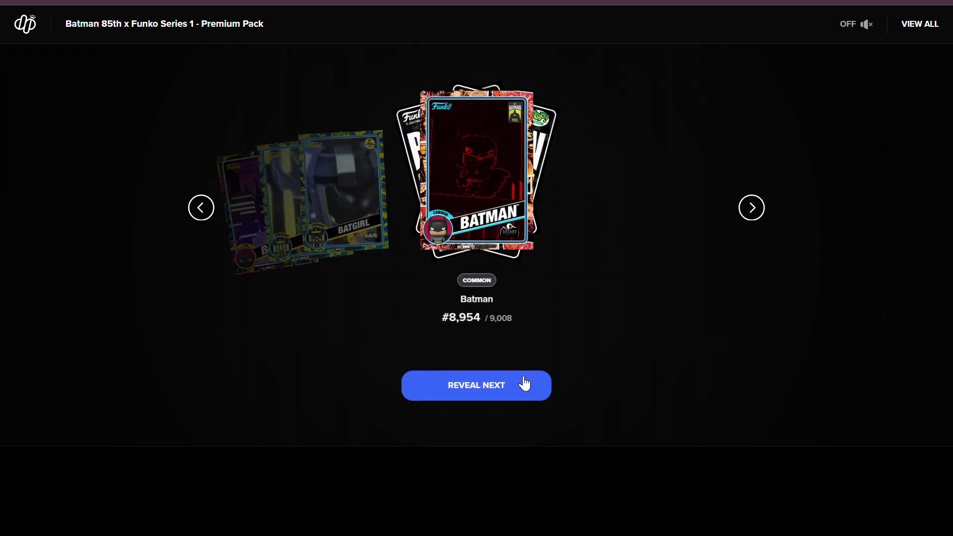
pyautogui.click(497, 393)
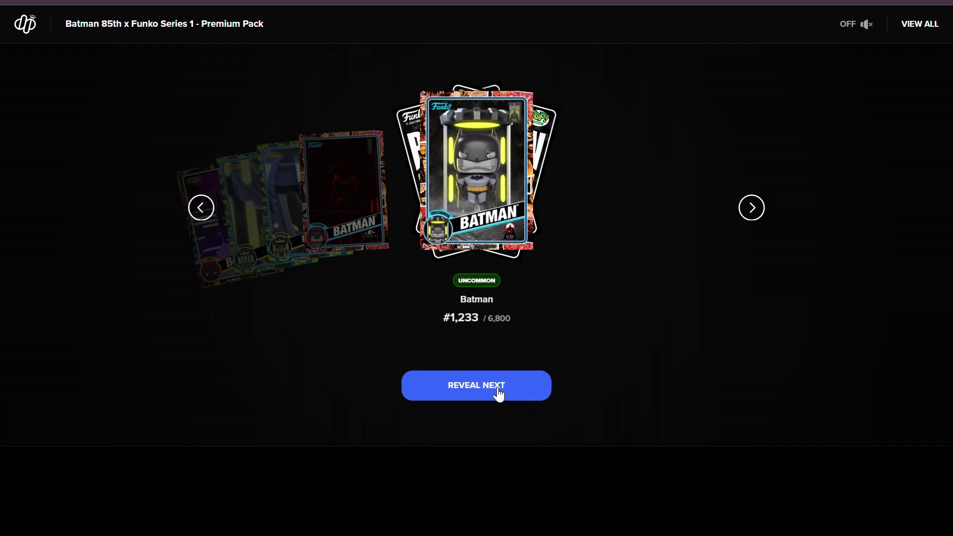
pyautogui.click(479, 402)
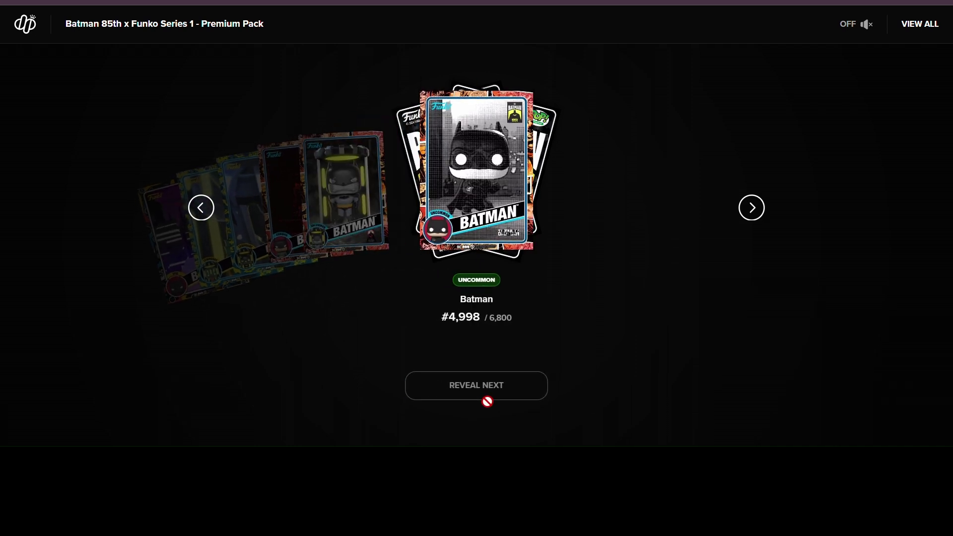
pyautogui.click(497, 392)
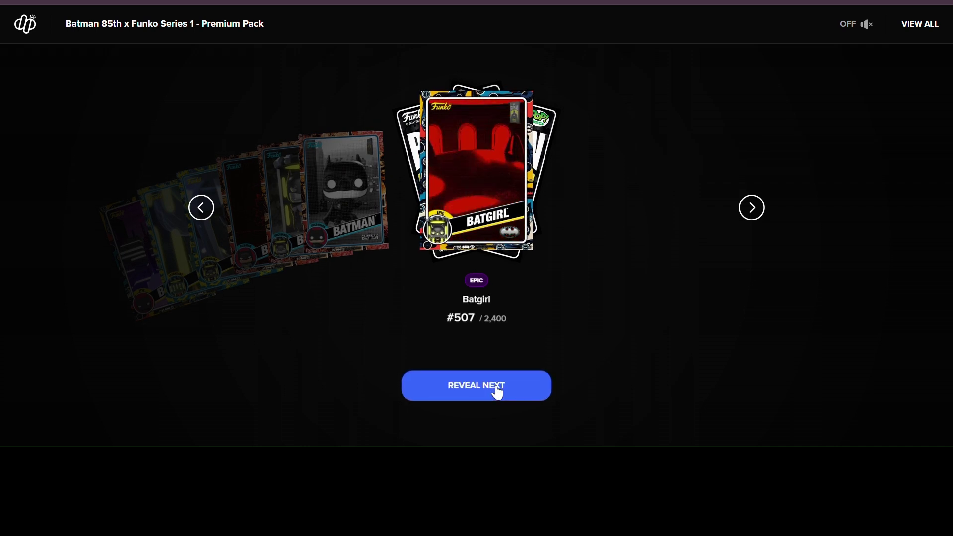
pyautogui.click(501, 385)
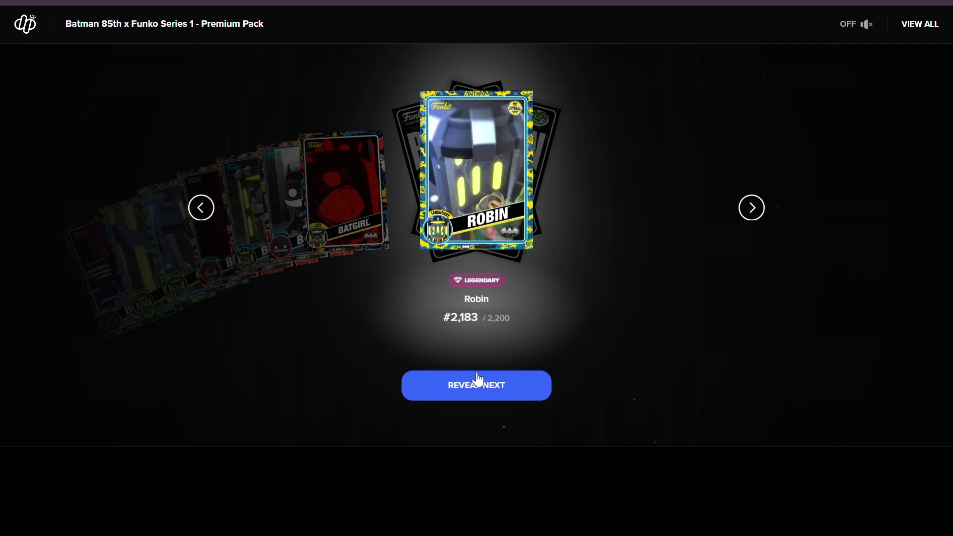
# - Reveal the remaining cards through Batman 1966 and show them all together
pyautogui.click(469, 383)
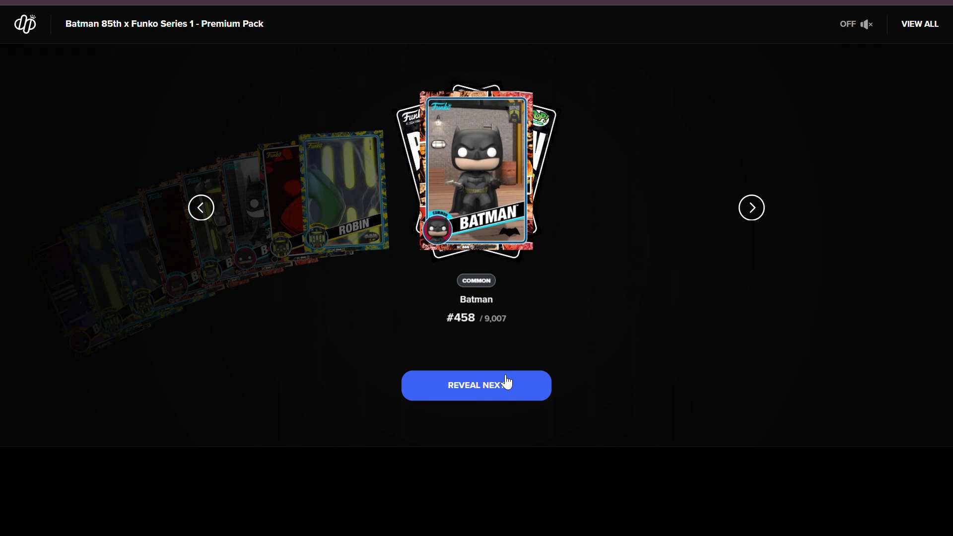
pyautogui.click(500, 389)
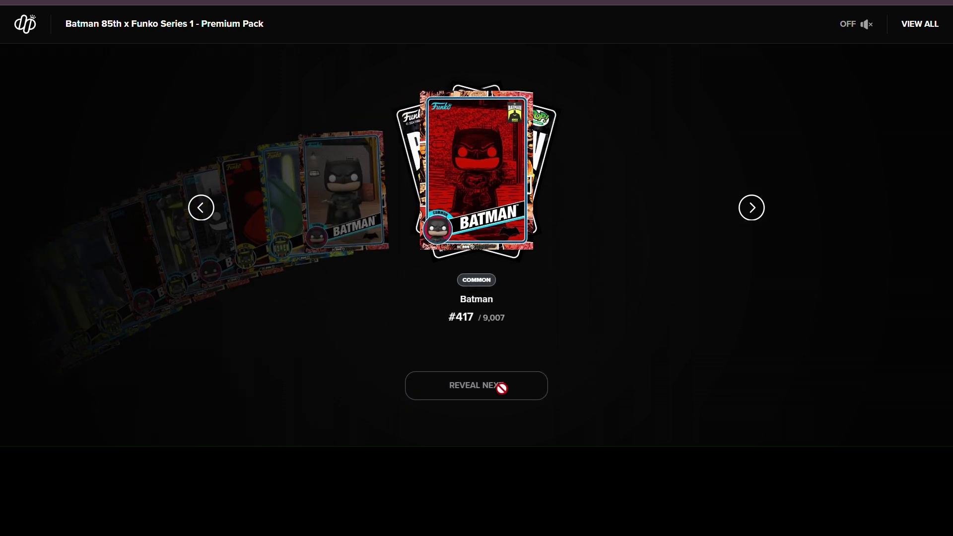
pyautogui.click(502, 388)
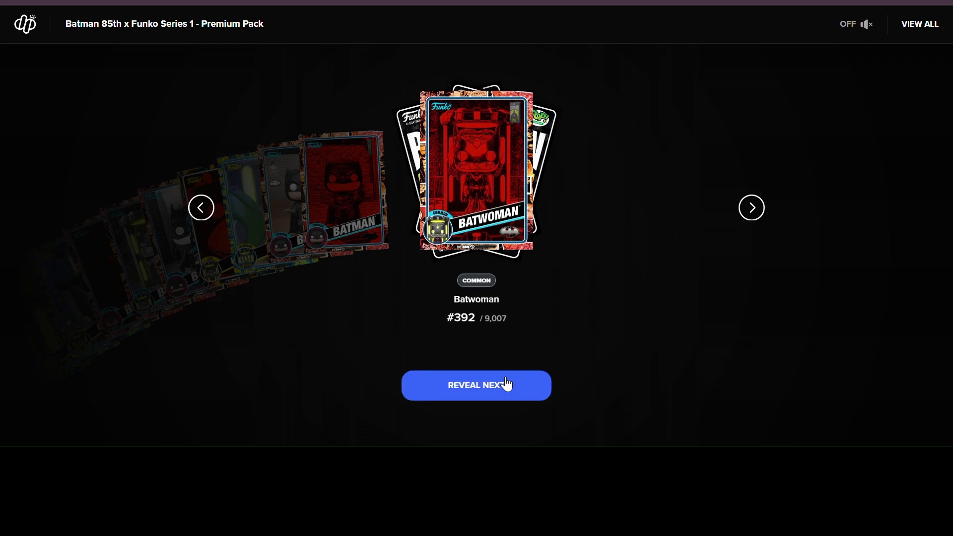
pyautogui.click(506, 383)
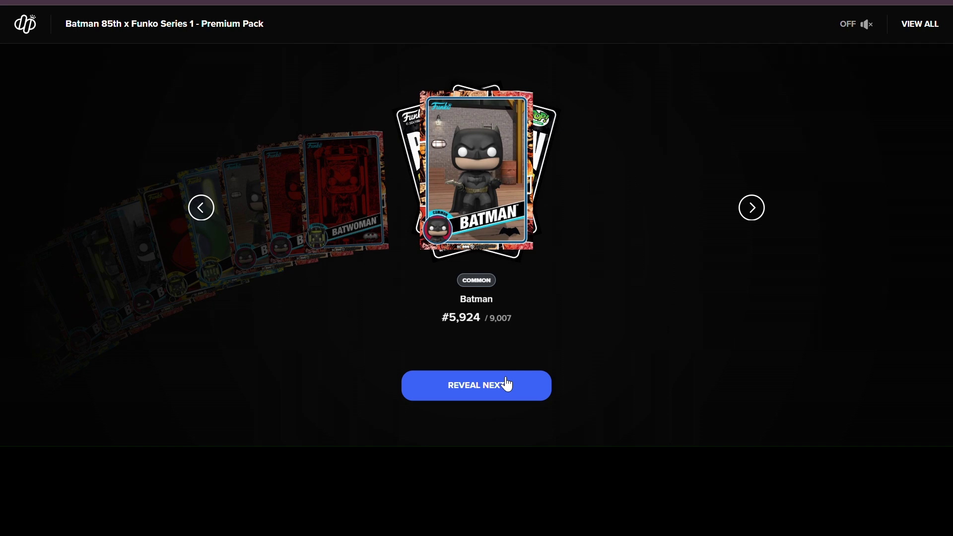
pyautogui.click(505, 384)
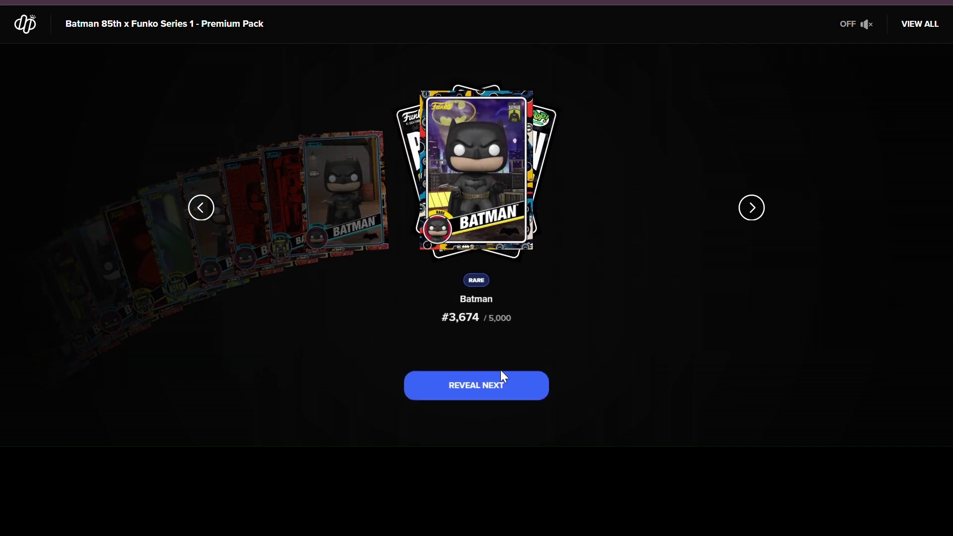
pyautogui.click(504, 383)
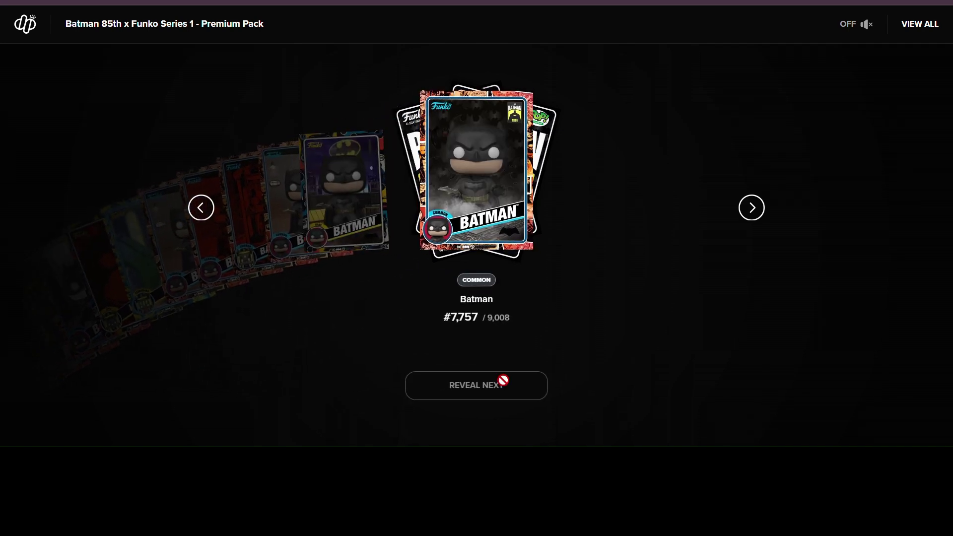
pyautogui.click(503, 382)
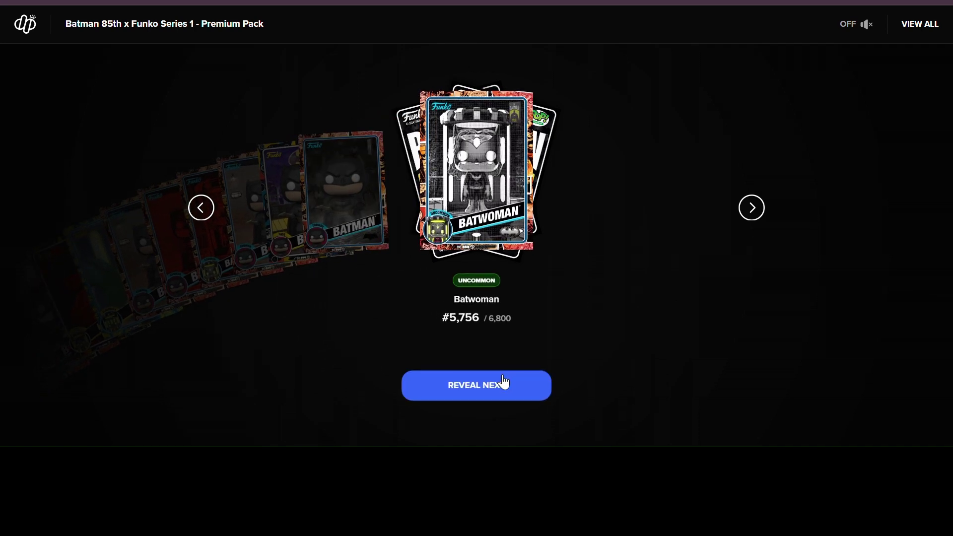
pyautogui.click(503, 382)
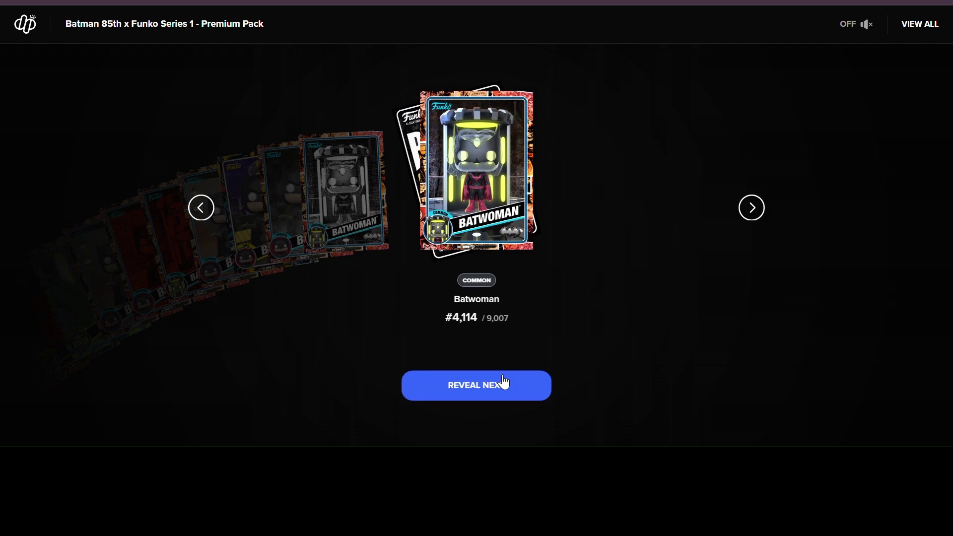
pyautogui.click(504, 382)
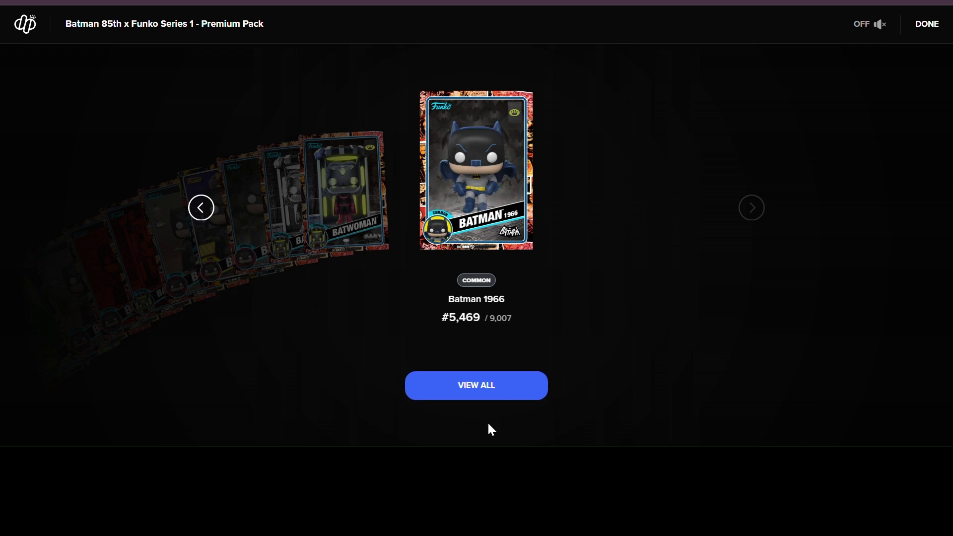
pyautogui.click(524, 385)
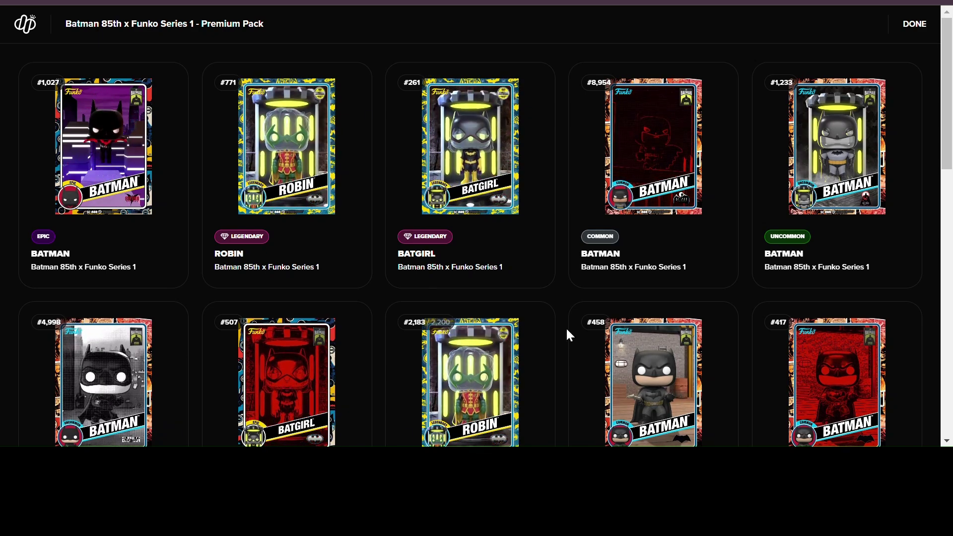
pyautogui.scroll(-4, 881, 423)
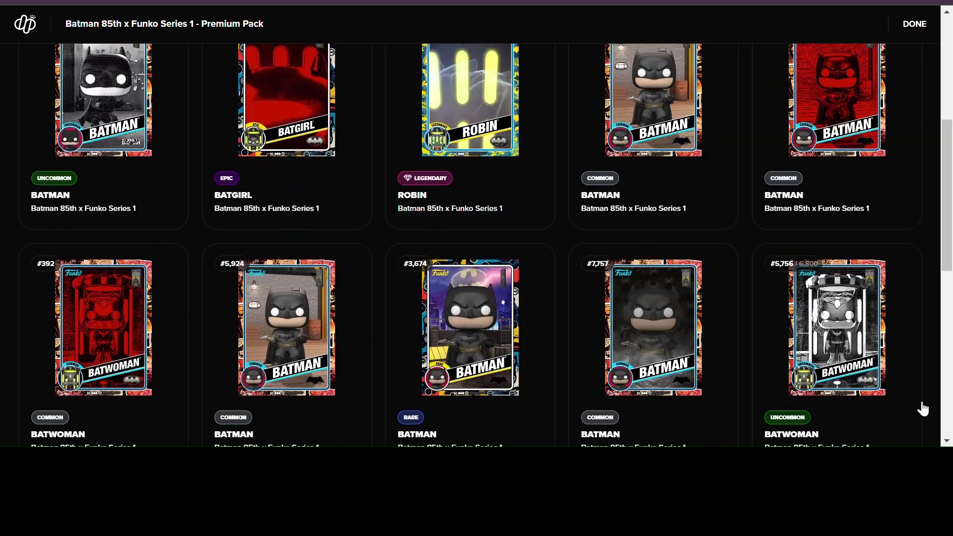
pyautogui.scroll(-1, 921, 406)
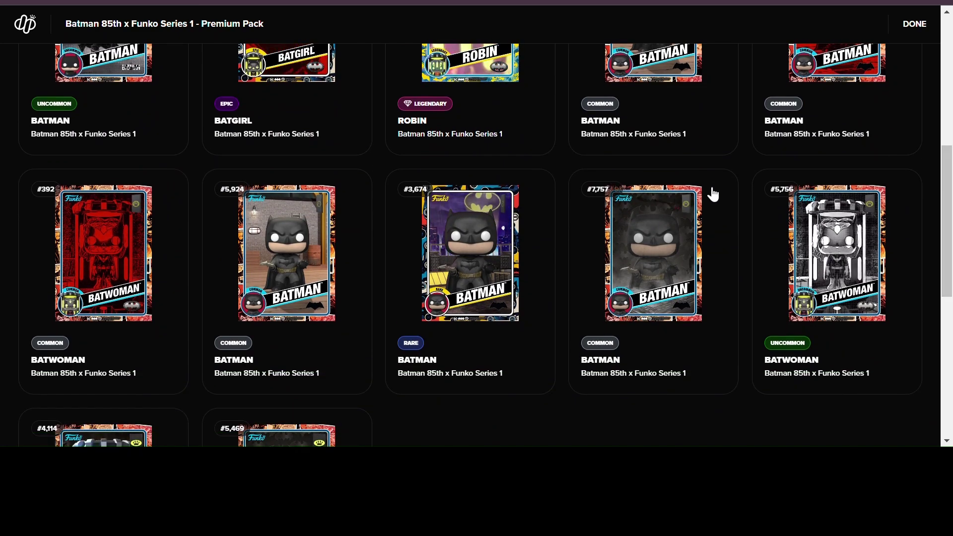
pyautogui.scroll(-4, 712, 194)
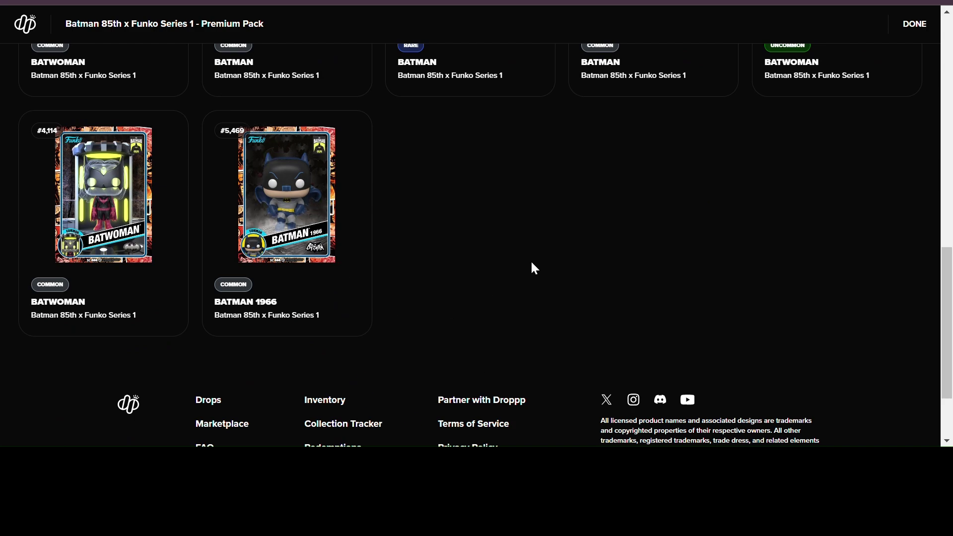
pyautogui.scroll(4, 670, 154)
pyautogui.scroll(4, 670, 154)
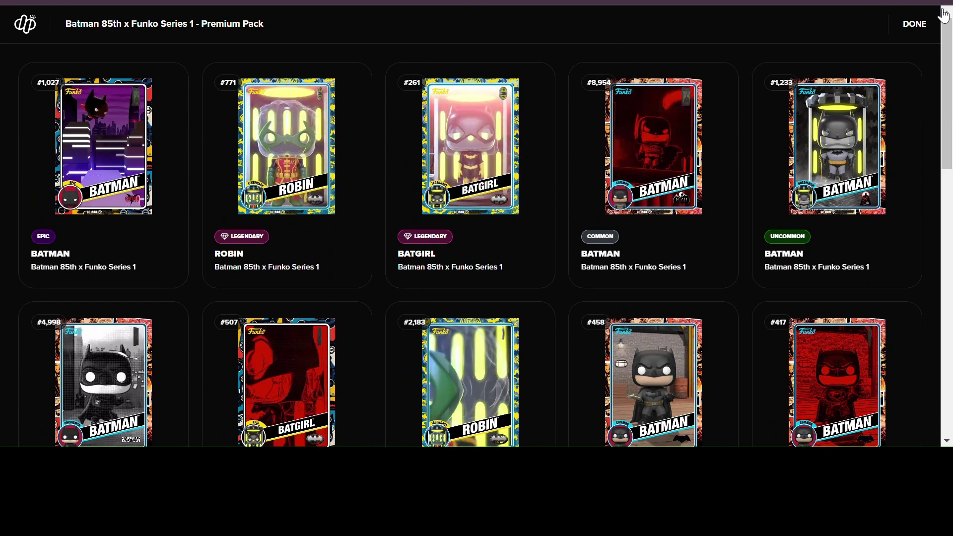
# - Close the Premium Pack results grid
pyautogui.click(920, 22)
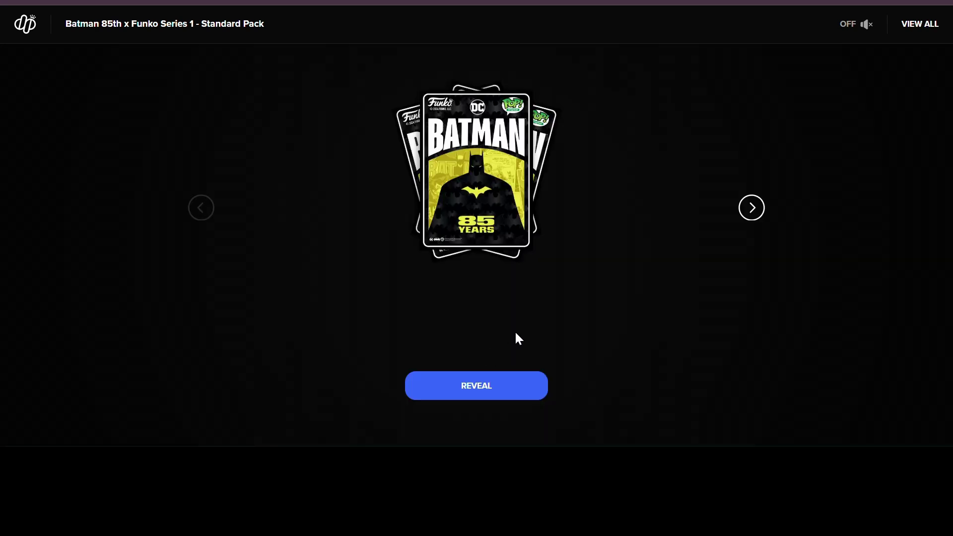
# - Reveal all five Standard Pack cards, including a Legendary Robin and Batman 1989, then view them together
pyautogui.click(491, 391)
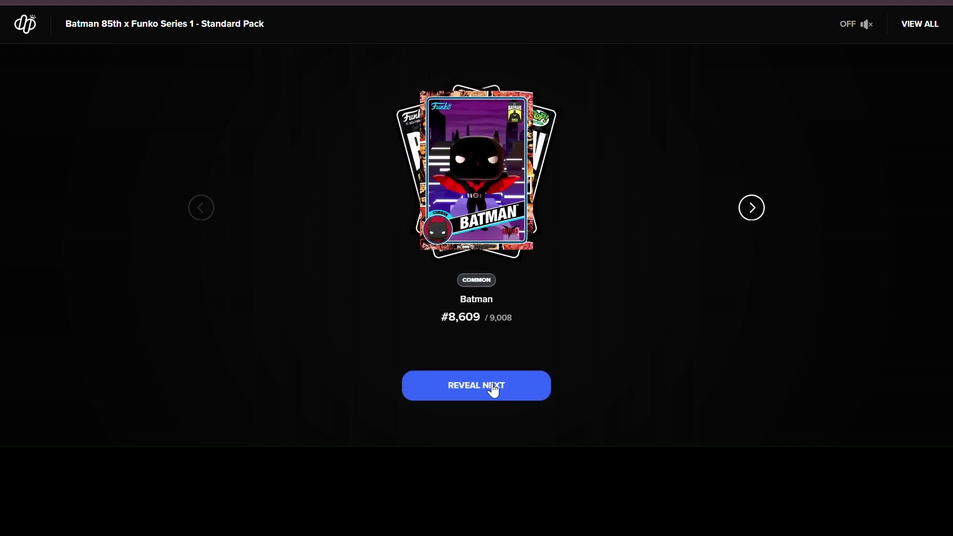
pyautogui.click(504, 381)
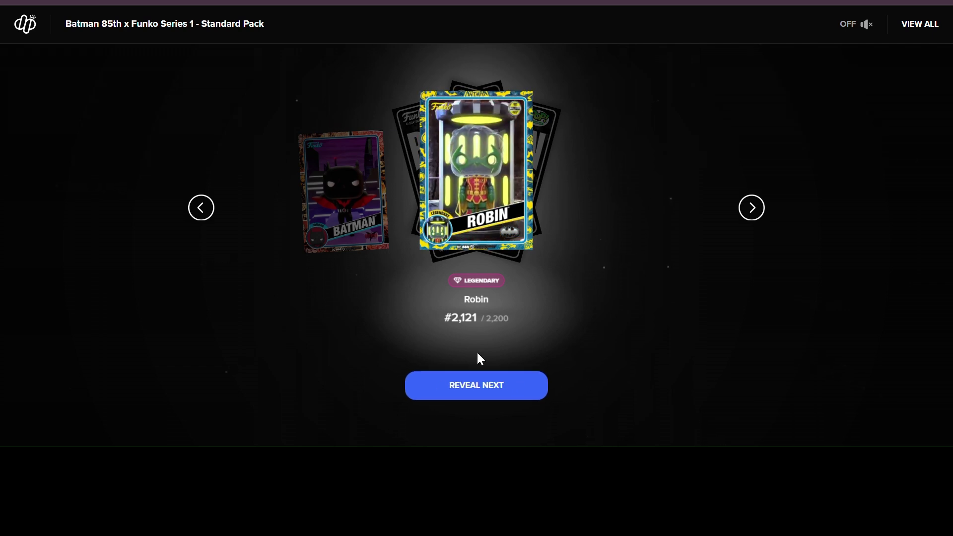
pyautogui.click(473, 385)
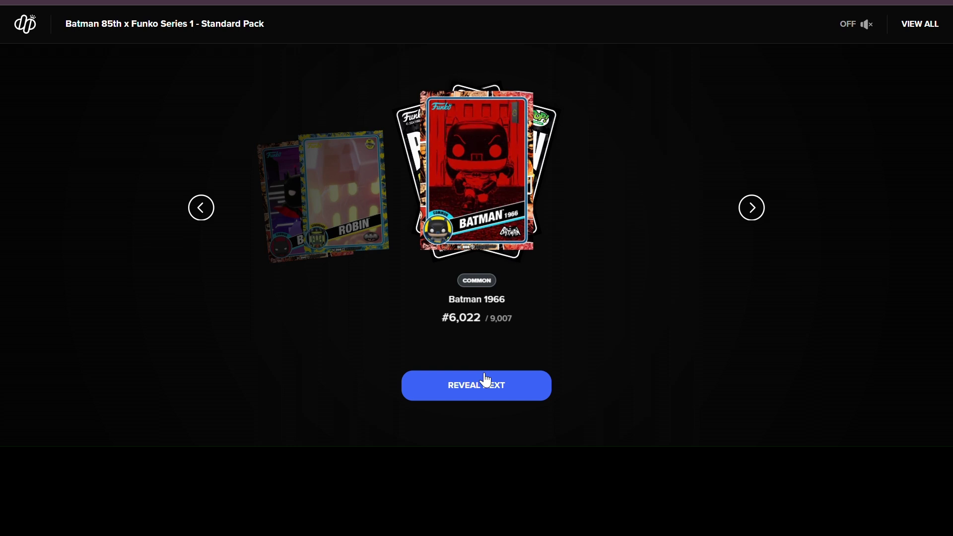
pyautogui.click(514, 385)
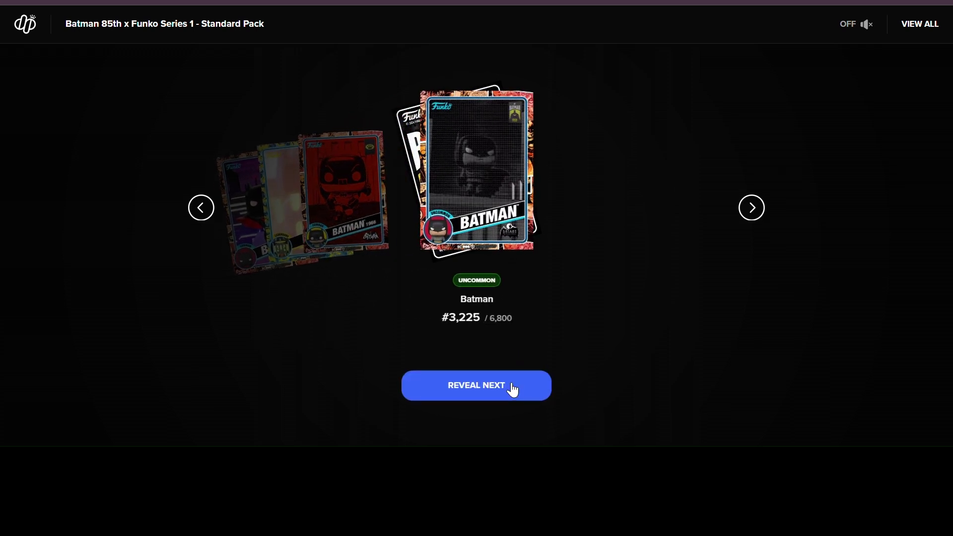
pyautogui.click(513, 385)
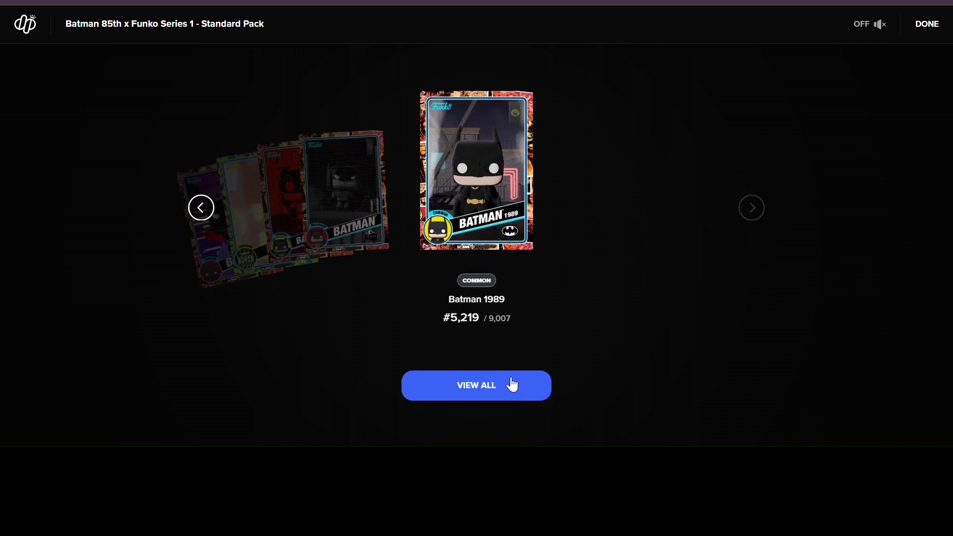
pyautogui.click(512, 384)
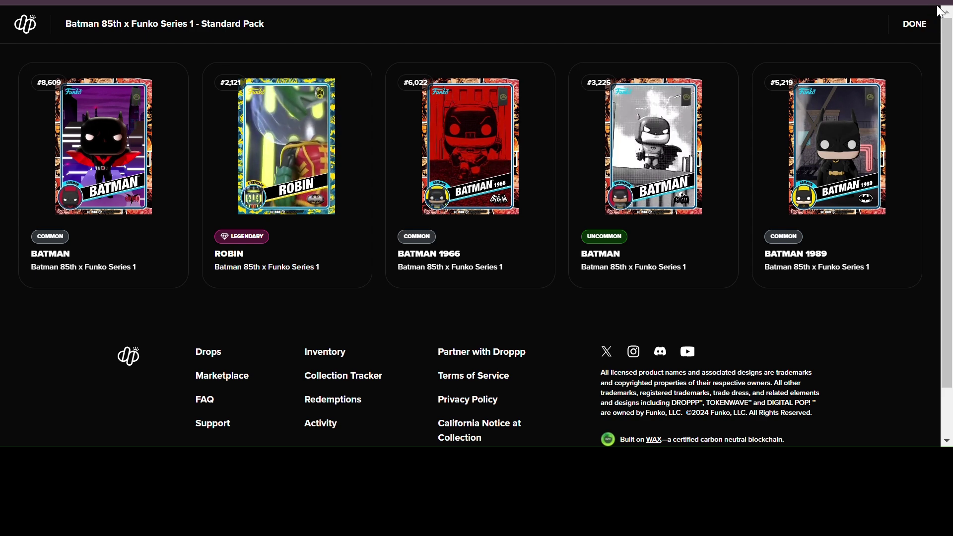
# - Return to the unopened inventory and open the last Premium Pack, #5,428
pyautogui.click(938, 16)
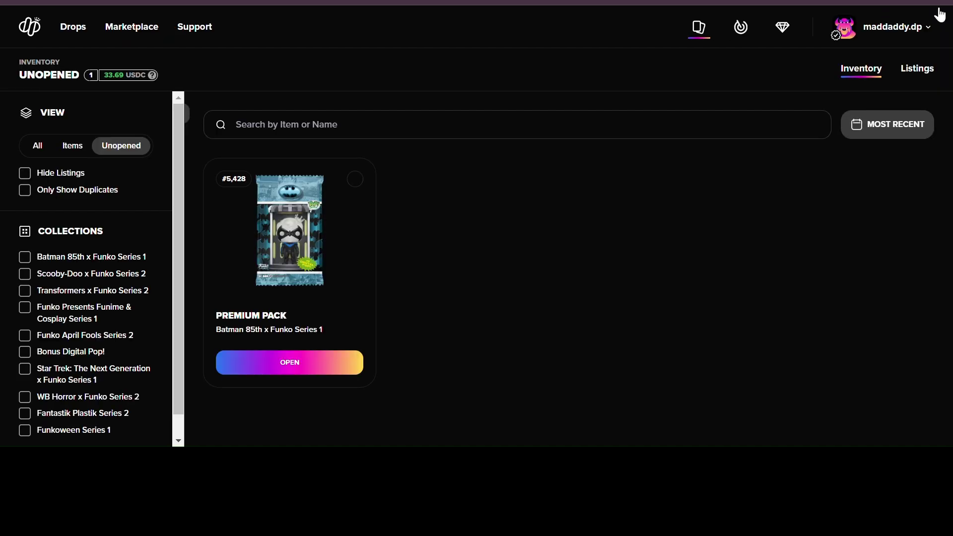
pyautogui.click(349, 364)
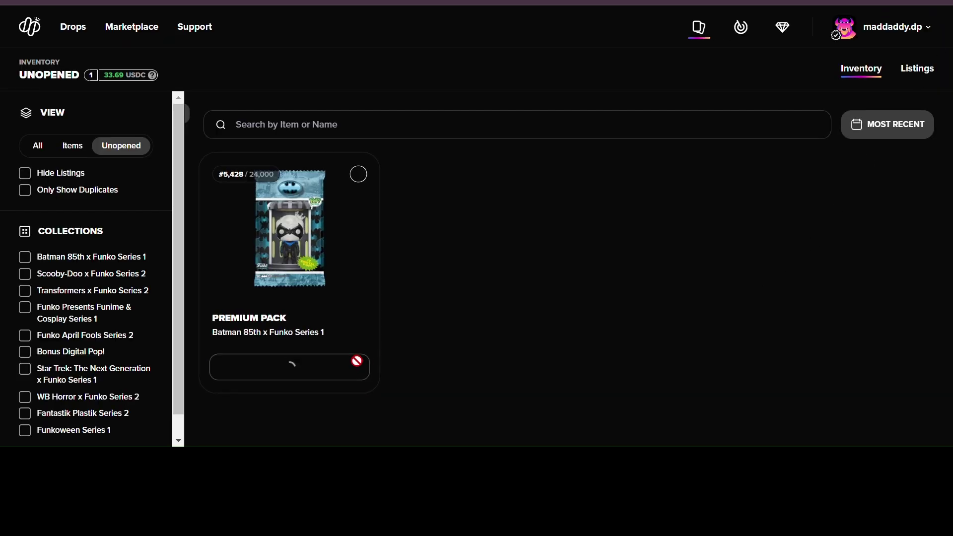
pyautogui.click(483, 346)
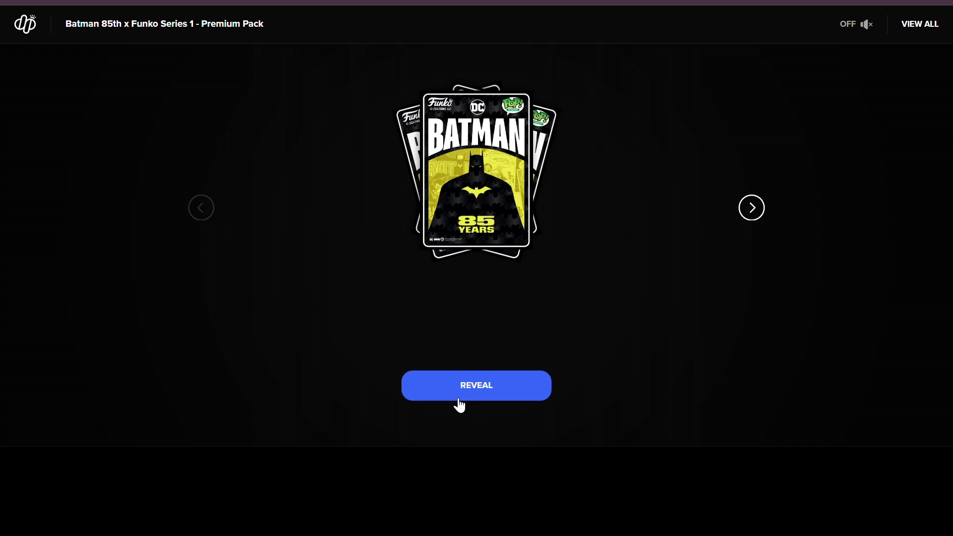
# - Reveal the first nine Premium Pack cards, from Batman 1989 to two Freddy Funko as Nightwings
pyautogui.click(468, 384)
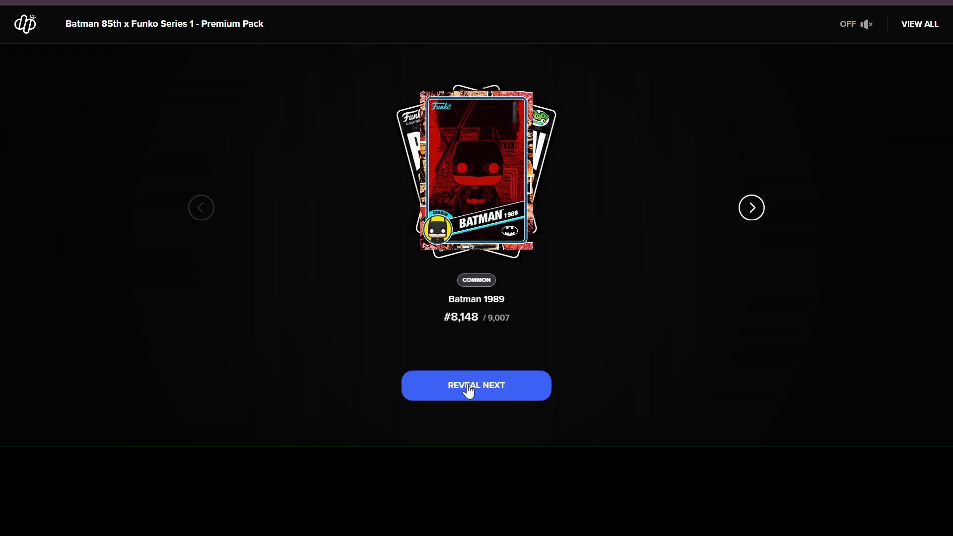
pyautogui.click(468, 388)
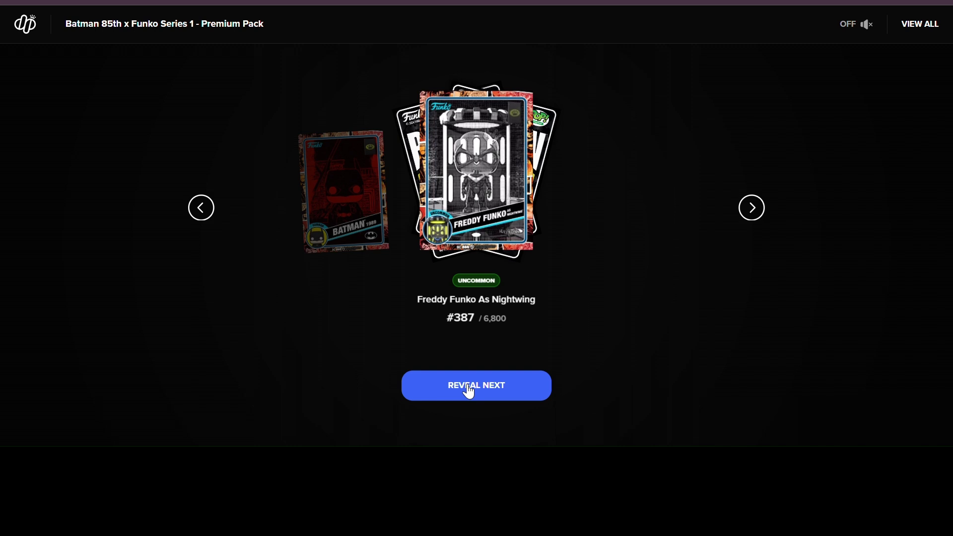
pyautogui.click(468, 388)
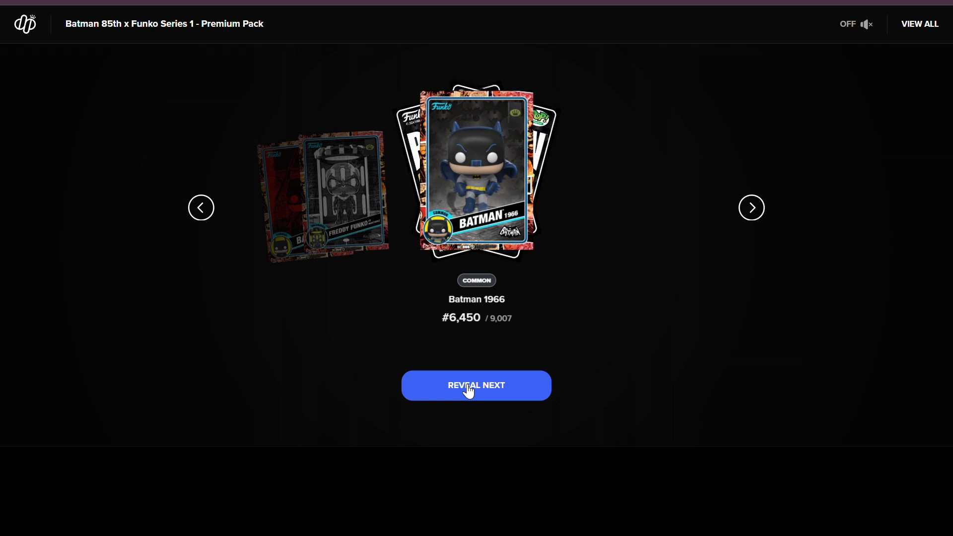
pyautogui.click(469, 387)
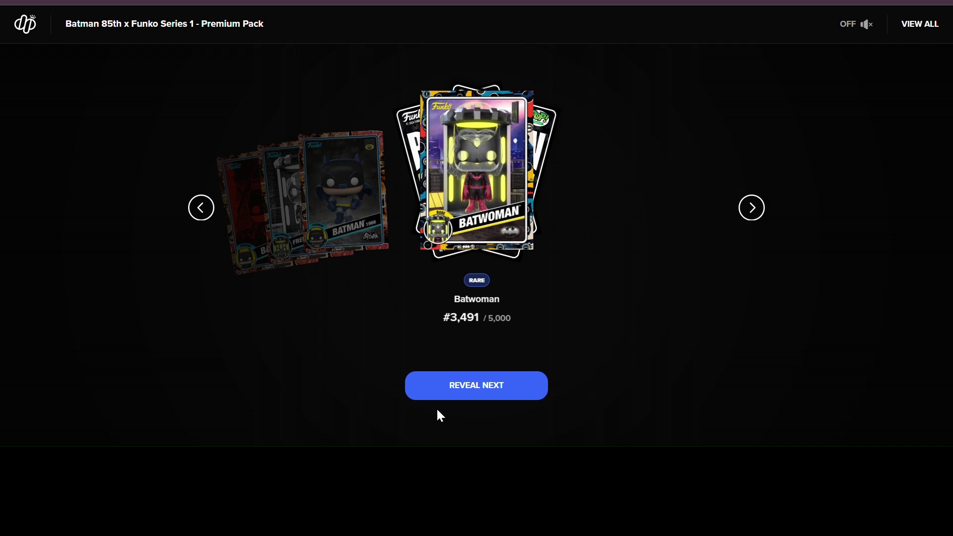
pyautogui.click(454, 385)
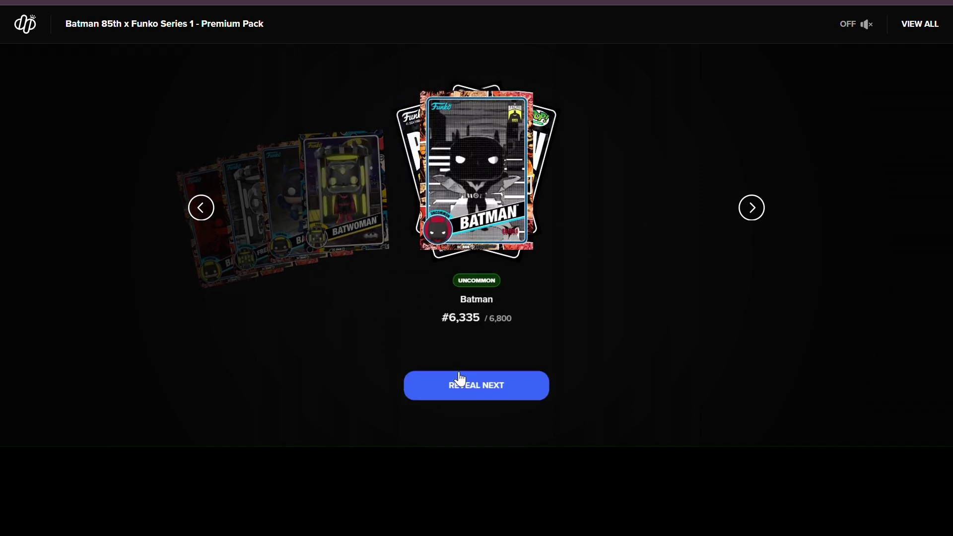
pyautogui.click(459, 380)
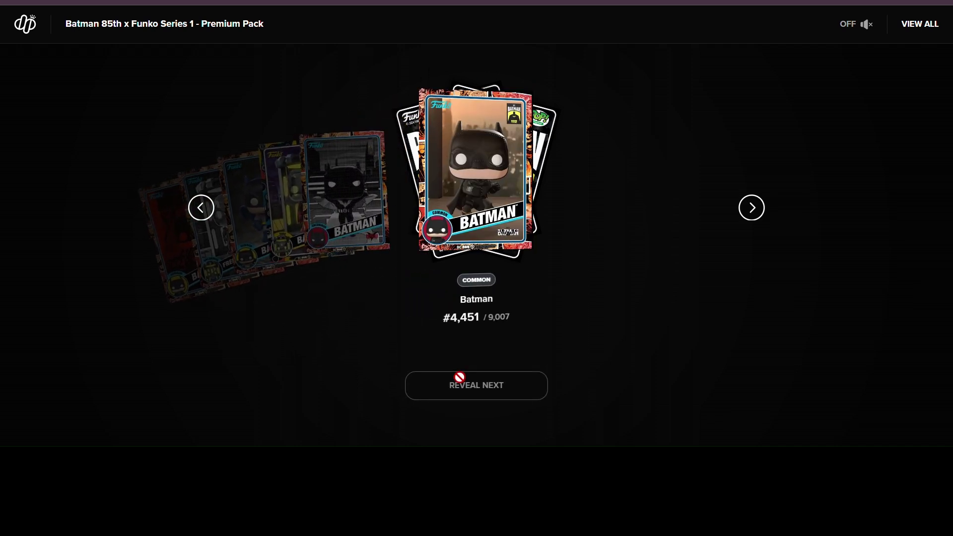
pyautogui.click(460, 380)
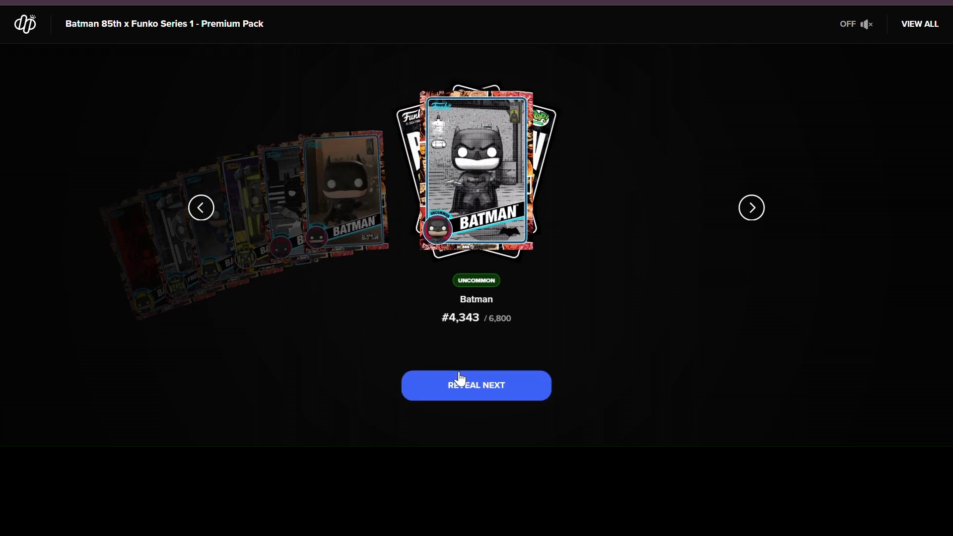
pyautogui.click(459, 380)
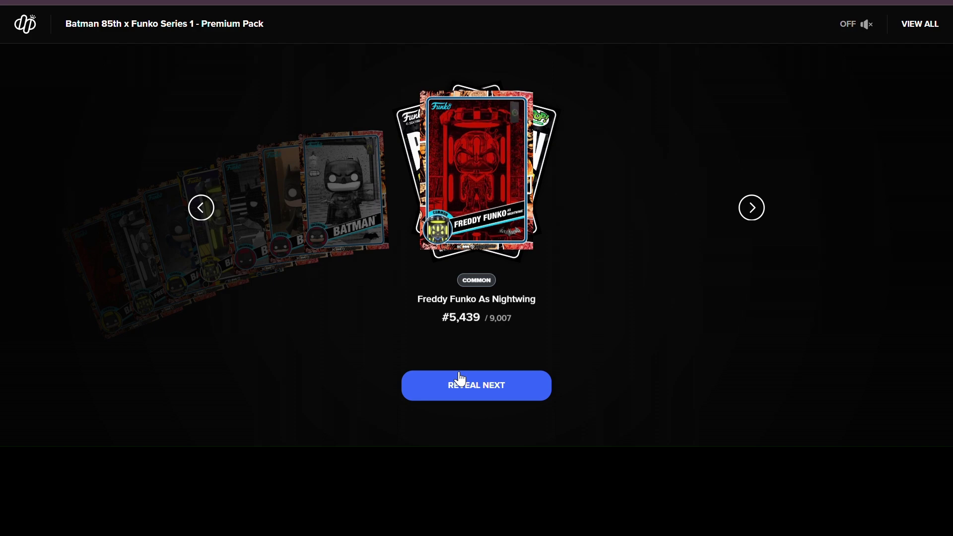
pyautogui.click(459, 381)
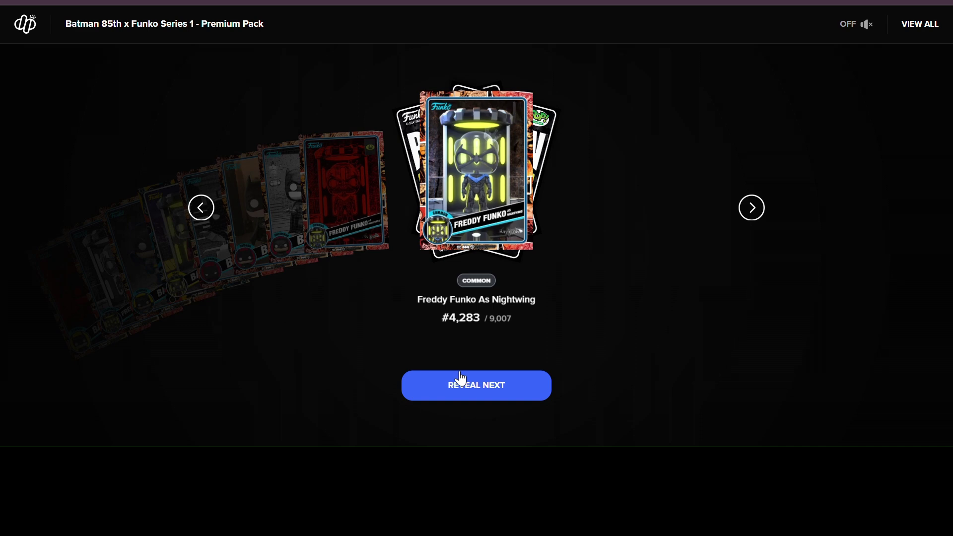
# - Reveal the remaining cards through the Epic Batwoman and show the full card grid
pyautogui.click(460, 380)
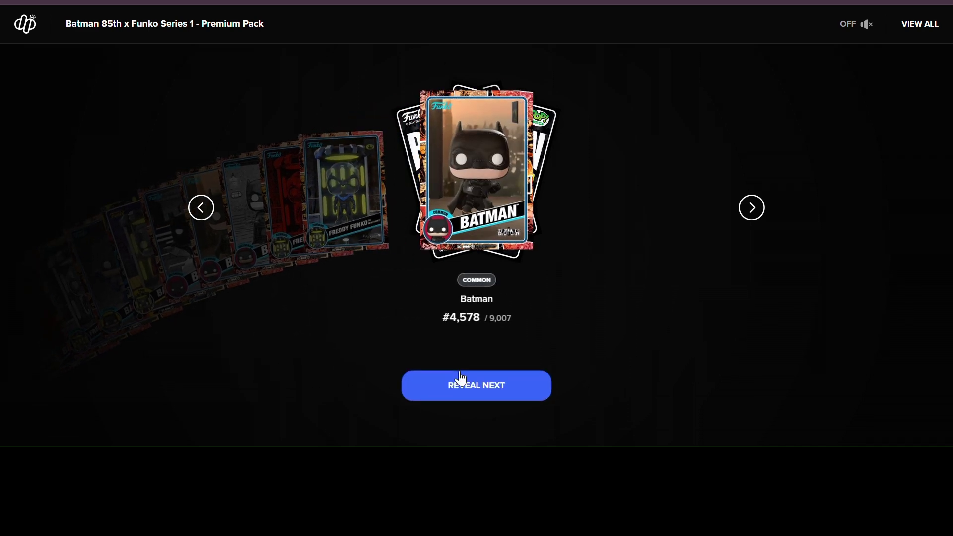
pyautogui.click(460, 380)
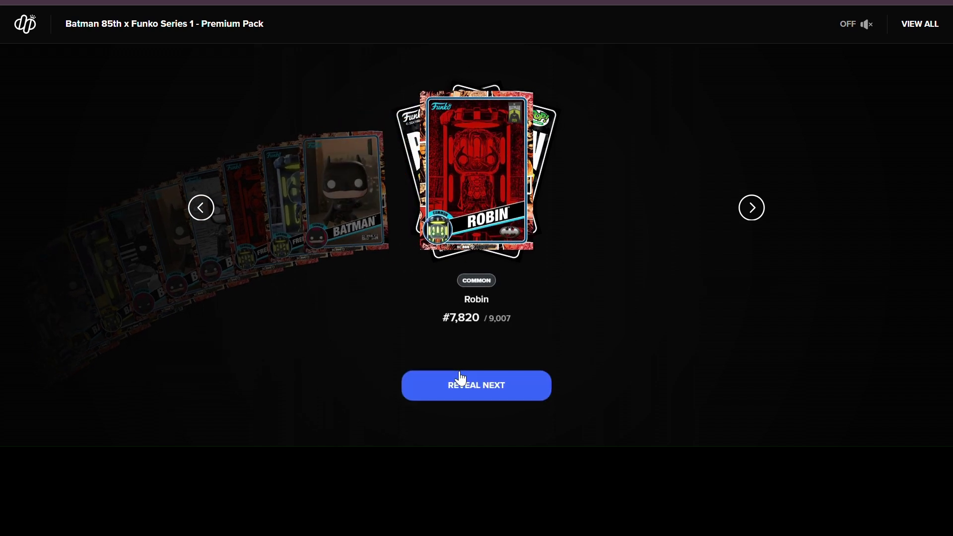
pyautogui.click(459, 380)
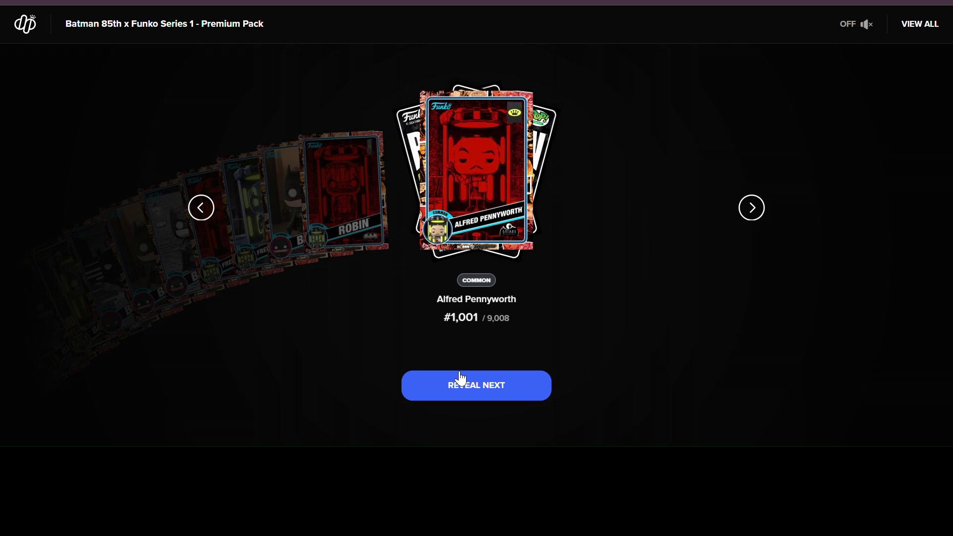
pyautogui.click(459, 380)
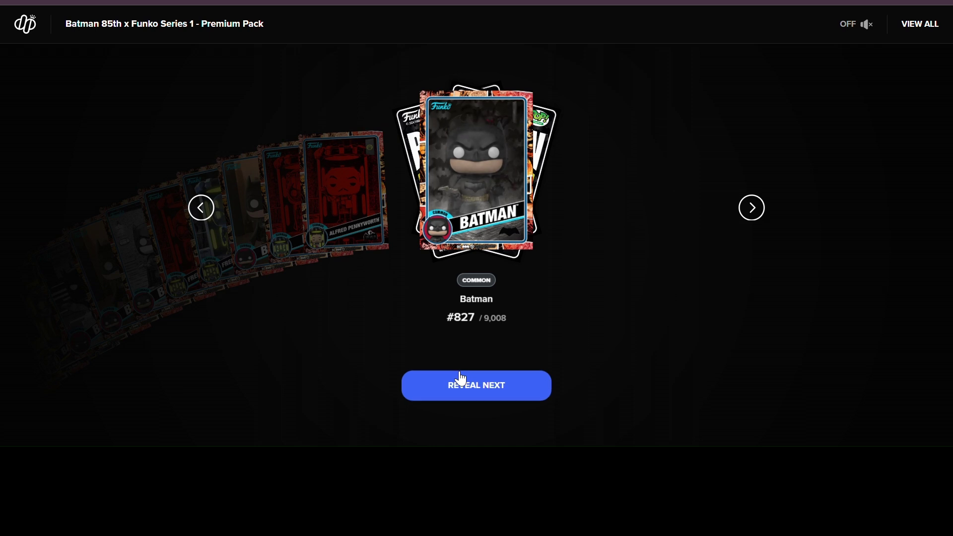
pyautogui.click(459, 380)
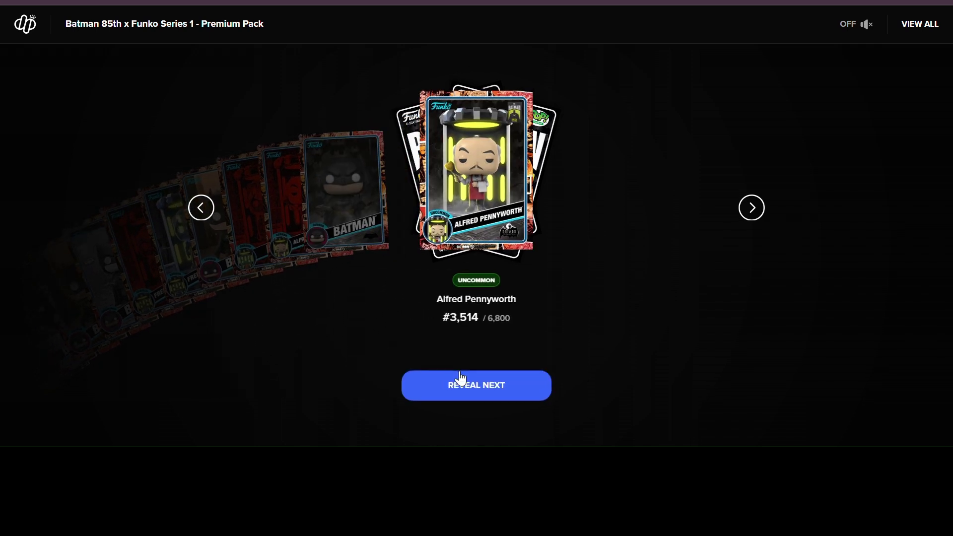
pyautogui.click(460, 380)
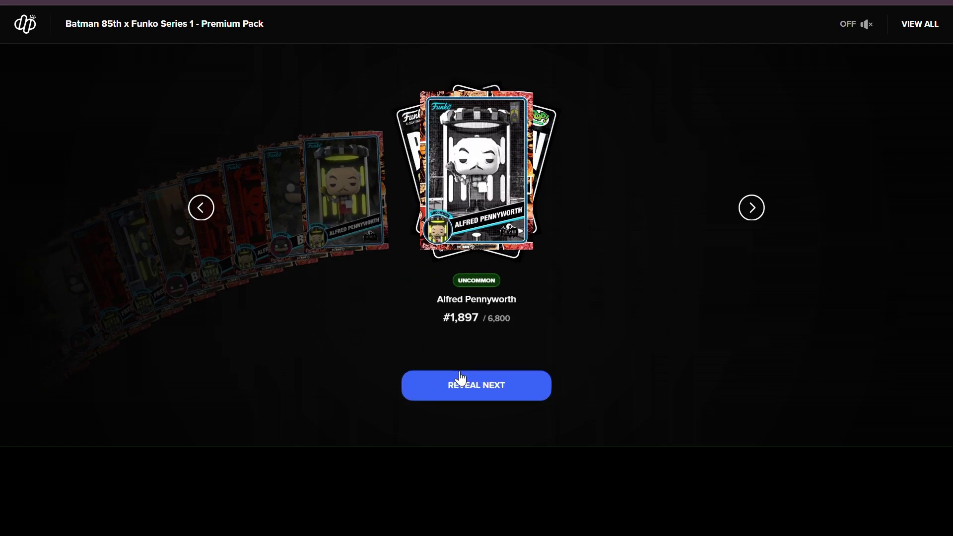
pyautogui.click(459, 379)
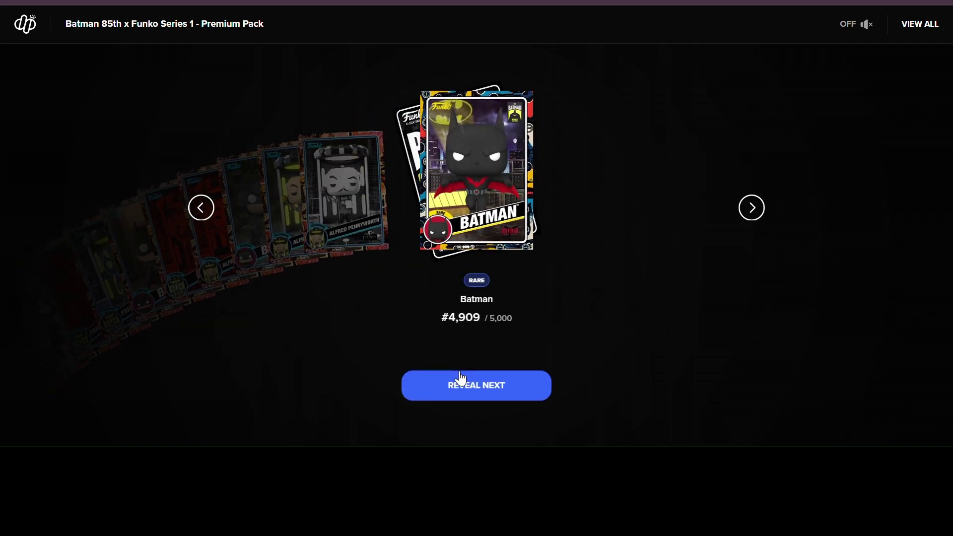
pyautogui.click(459, 380)
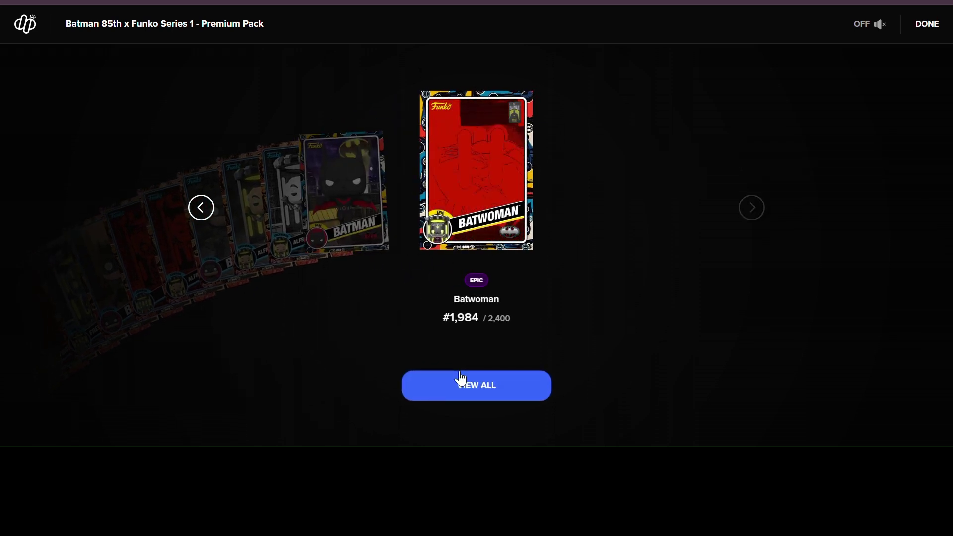
pyautogui.click(460, 380)
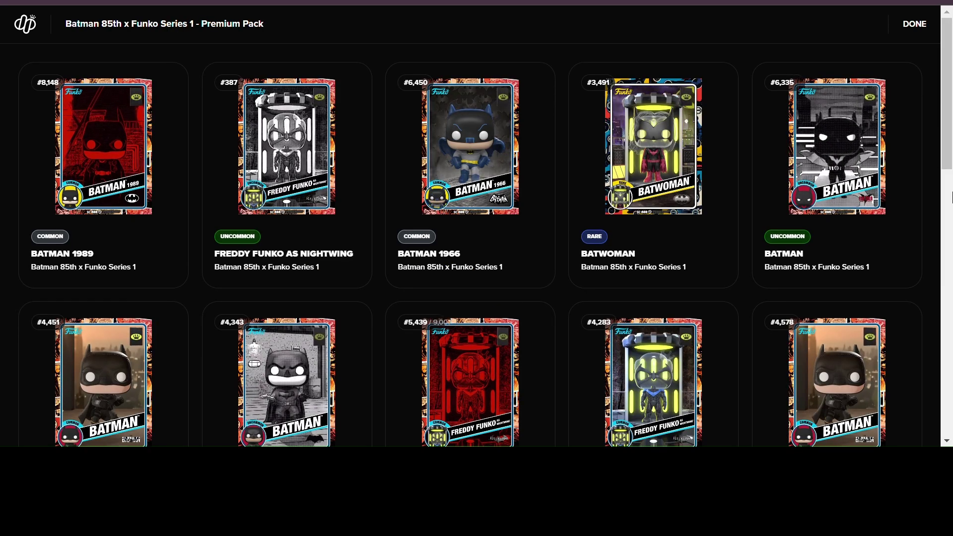
# - Exit the final pack reveal, leaving the Unopened inventory empty
pyautogui.click(930, 15)
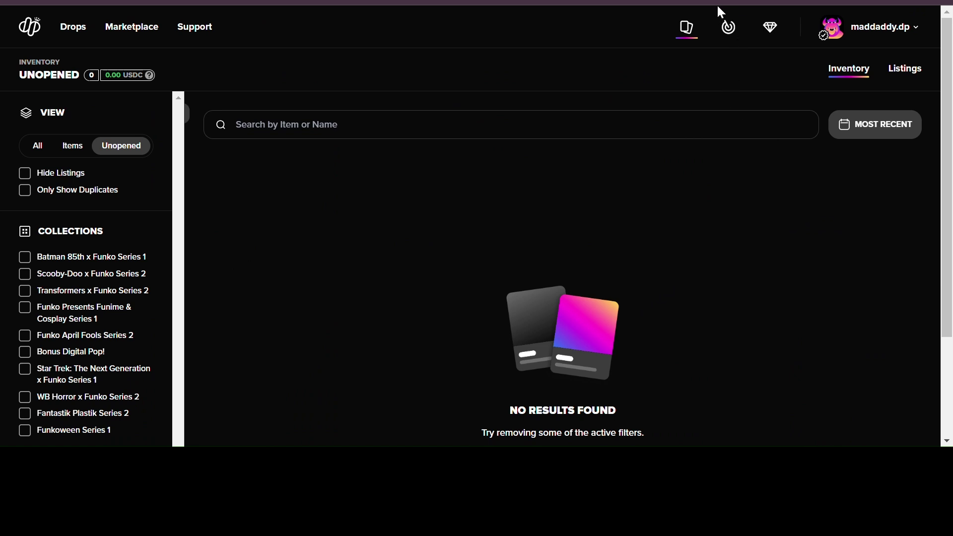
# - Open the flame Collection Tracker for Batman 85th x Funko Series 1
pyautogui.click(734, 30)
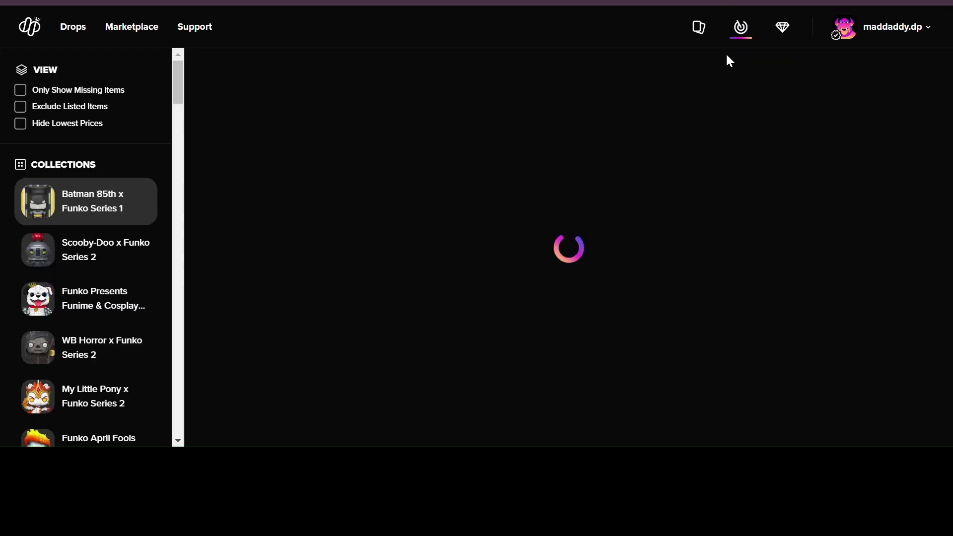
pyautogui.scroll(-1, 626, 210)
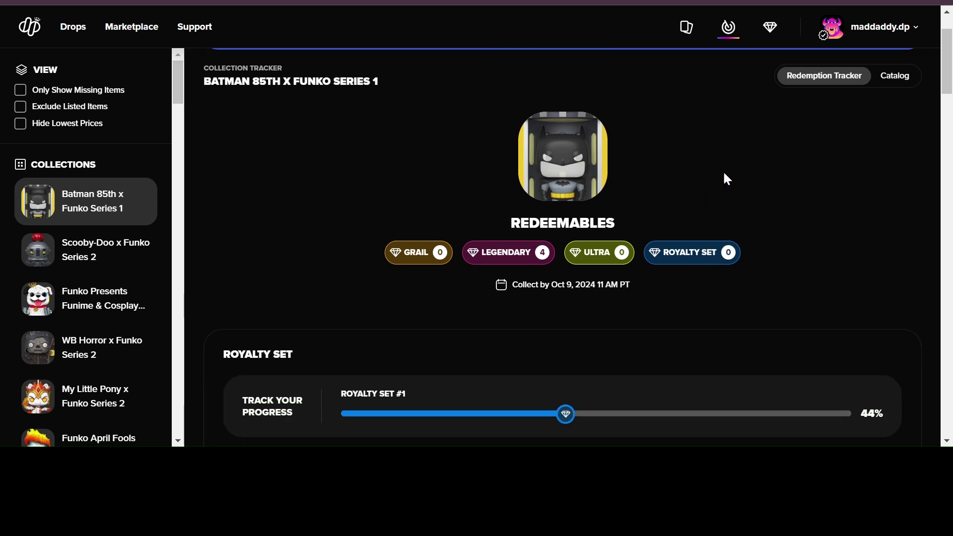
pyautogui.scroll(-1, 746, 162)
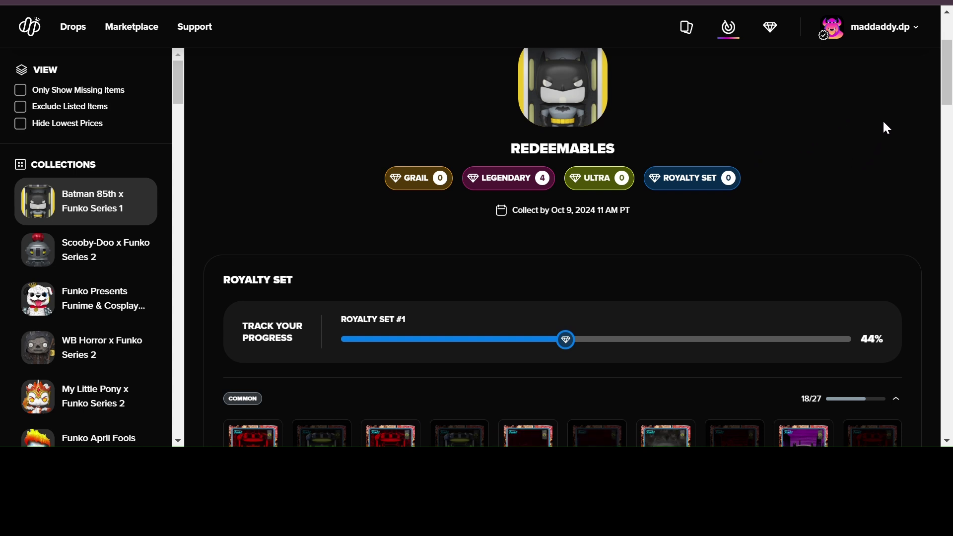
pyautogui.scroll(-1, 883, 128)
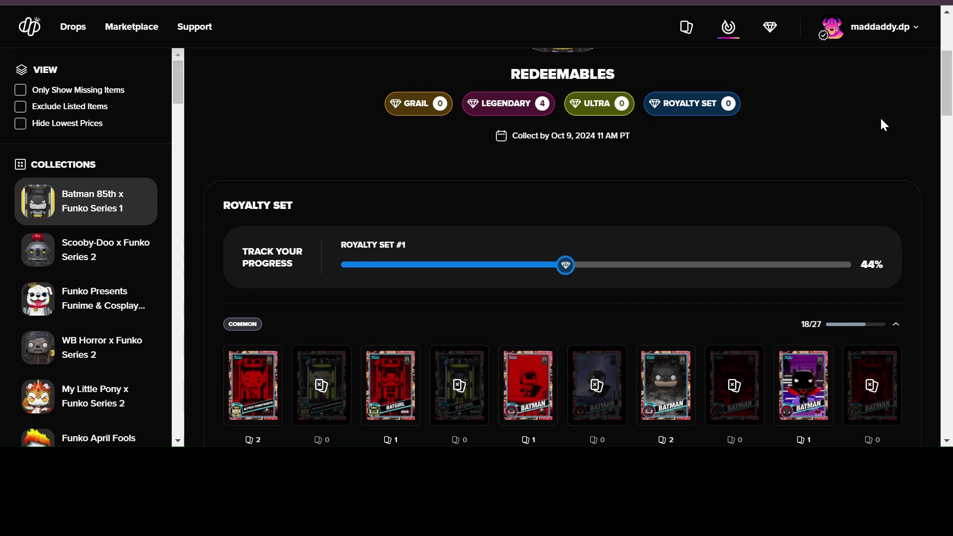
pyautogui.scroll(-1, 877, 108)
pyautogui.scroll(-1, 875, 78)
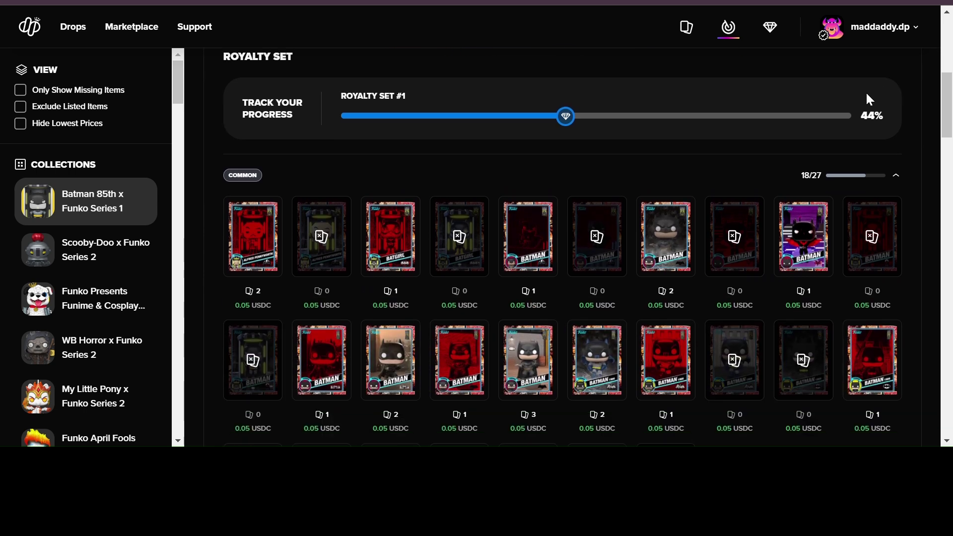
pyautogui.scroll(-1, 861, 112)
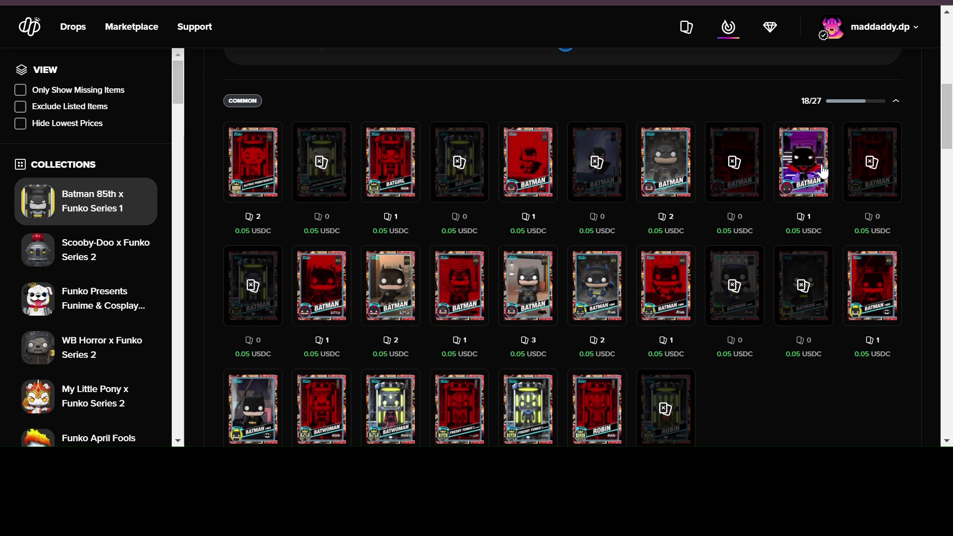
pyautogui.scroll(-1, 830, 154)
pyautogui.scroll(-1, 826, 153)
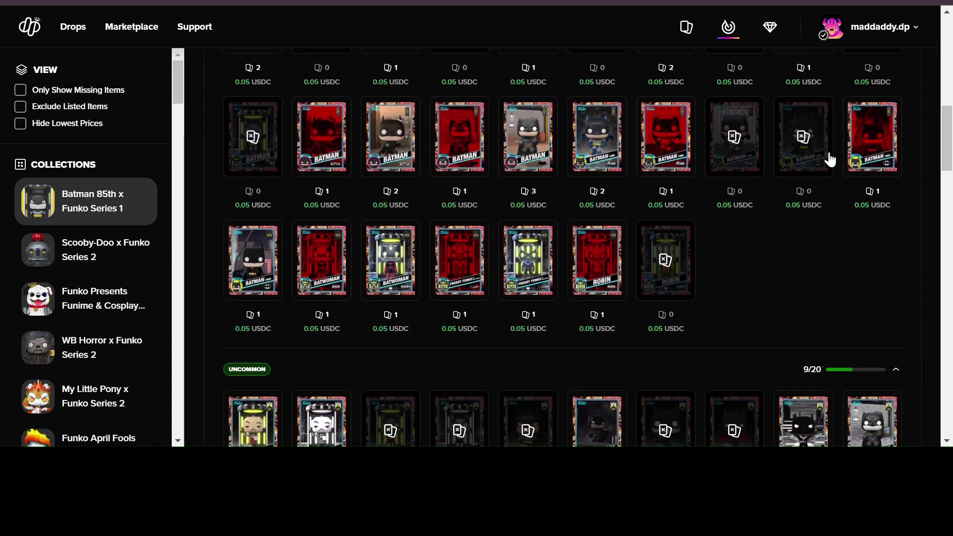
pyautogui.scroll(-1, 812, 168)
pyautogui.scroll(-1, 793, 183)
pyautogui.scroll(-1, 795, 189)
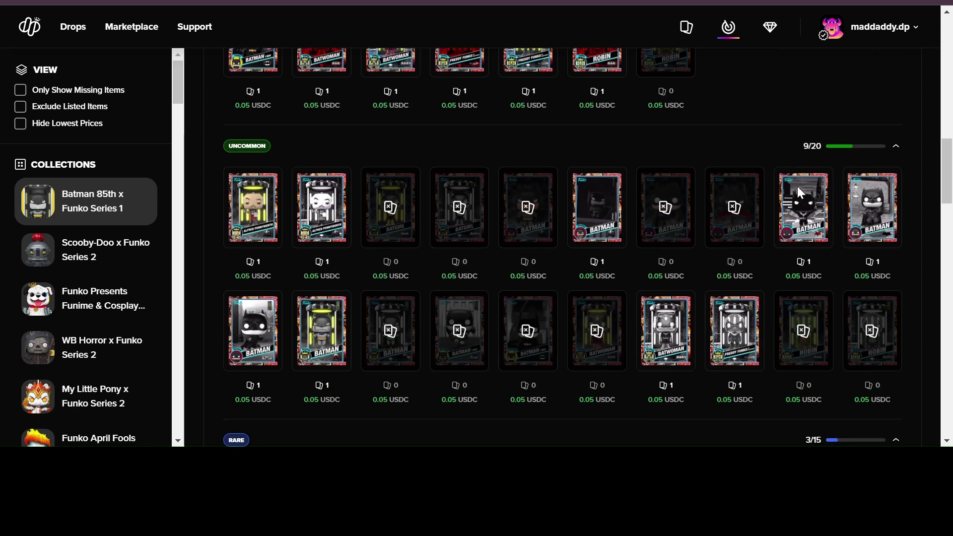
pyautogui.scroll(-1, 799, 189)
pyautogui.scroll(-1, 801, 191)
pyautogui.scroll(-1, 803, 186)
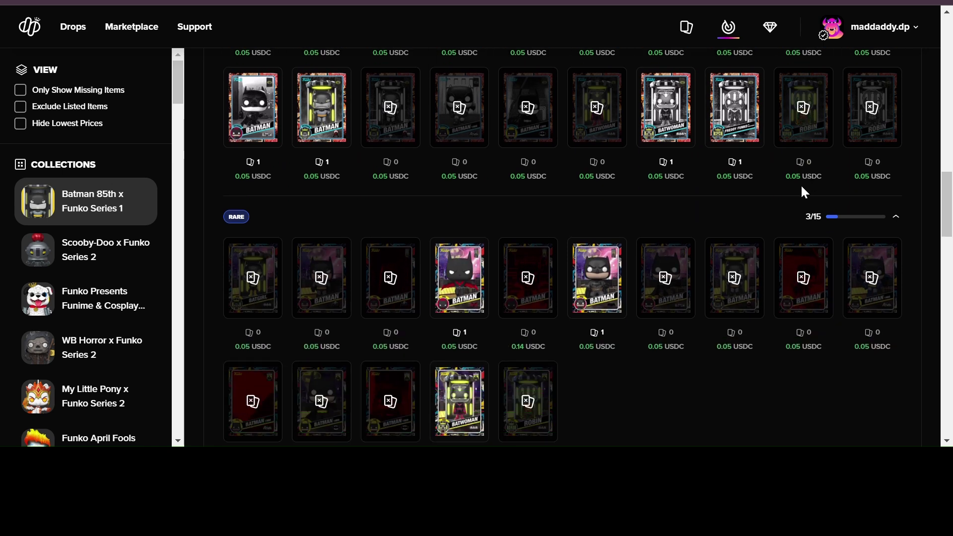
pyautogui.scroll(-1, 797, 168)
pyautogui.scroll(-1, 793, 179)
pyautogui.scroll(-1, 791, 177)
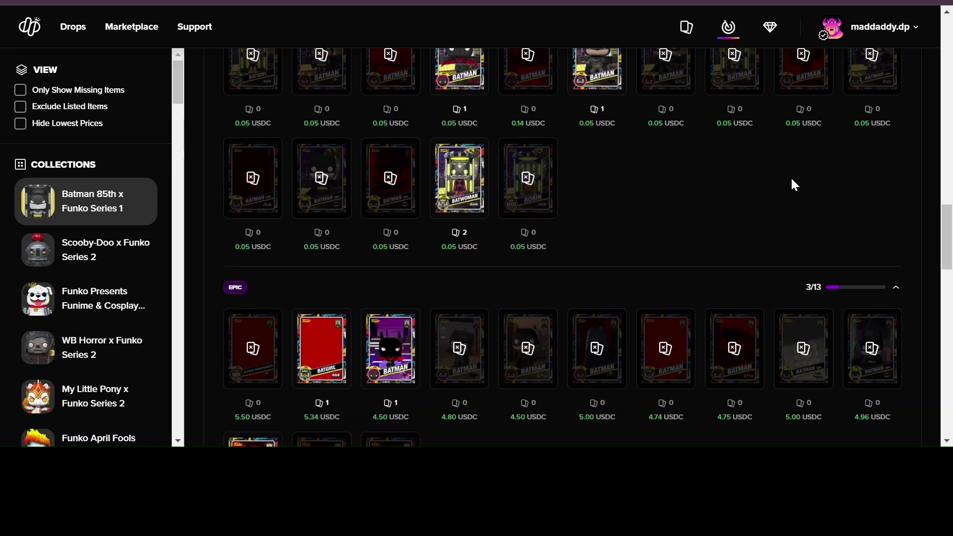
pyautogui.scroll(-1, 790, 180)
pyautogui.scroll(-1, 792, 179)
pyautogui.scroll(-1, 798, 177)
pyautogui.scroll(-1, 797, 174)
pyautogui.scroll(-2, 797, 175)
pyautogui.scroll(-2, 796, 177)
pyautogui.scroll(-2, 792, 175)
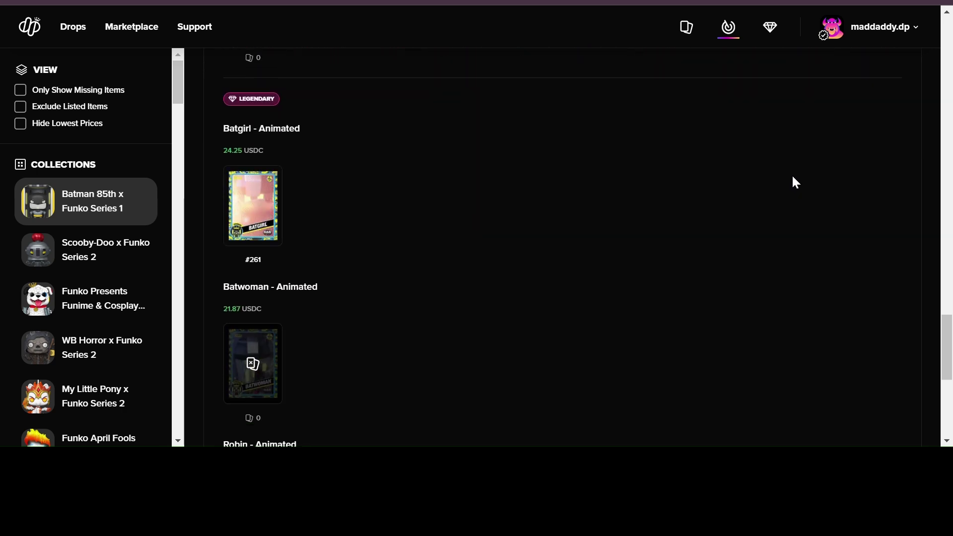
pyautogui.scroll(-1, 792, 175)
pyautogui.scroll(-1, 789, 187)
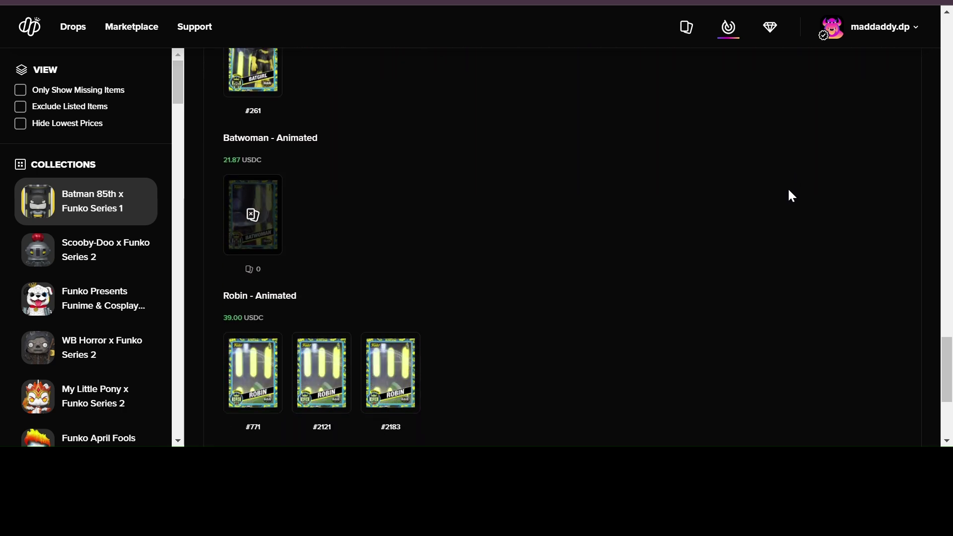
pyautogui.scroll(-1, 788, 191)
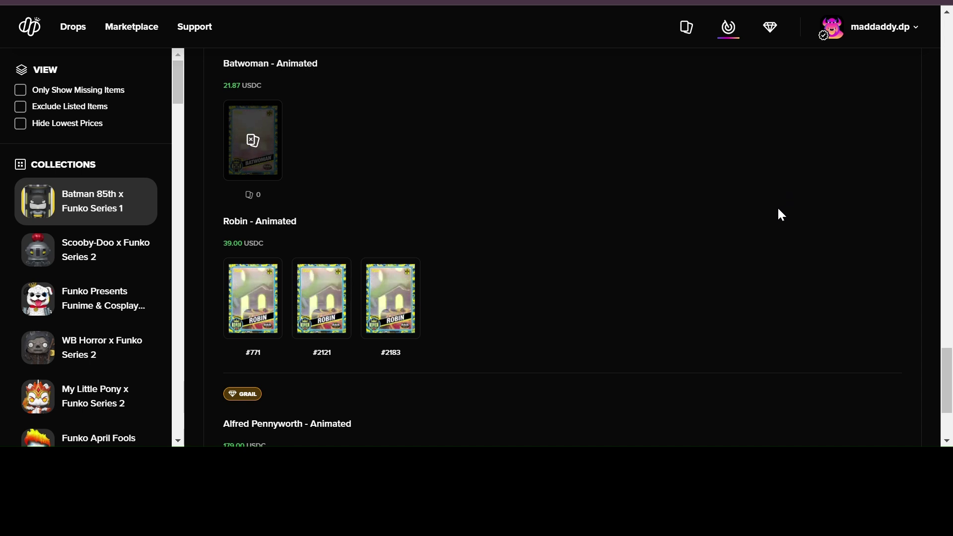
pyautogui.scroll(-2, 776, 209)
pyautogui.scroll(3, 788, 233)
pyautogui.scroll(2, 789, 231)
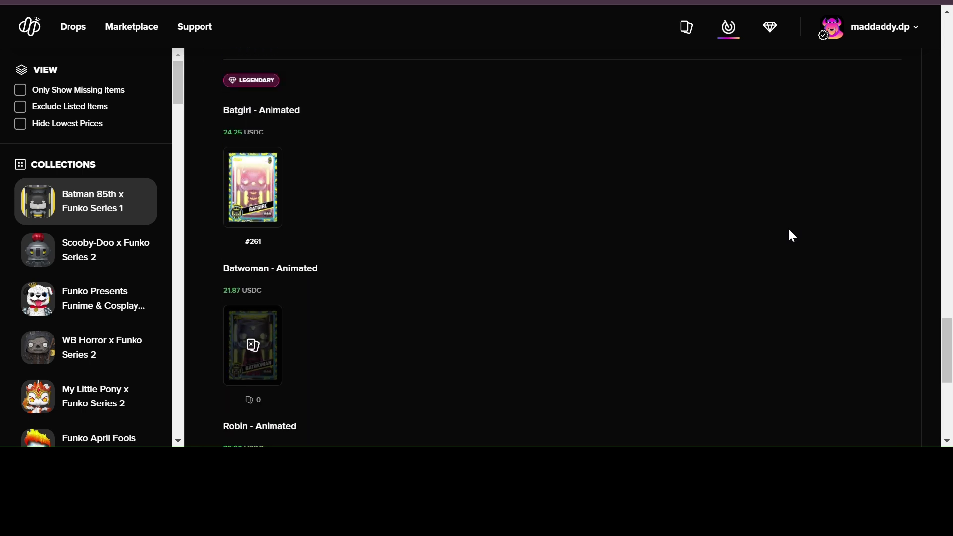
pyautogui.scroll(1, 789, 223)
pyautogui.scroll(1, 789, 224)
pyautogui.scroll(2, 792, 220)
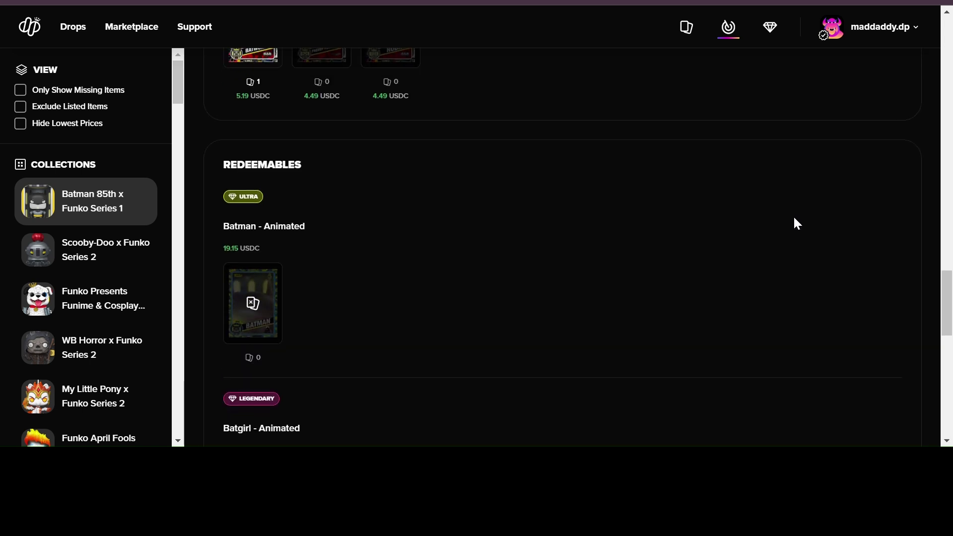
pyautogui.scroll(2, 795, 223)
pyautogui.scroll(1, 794, 226)
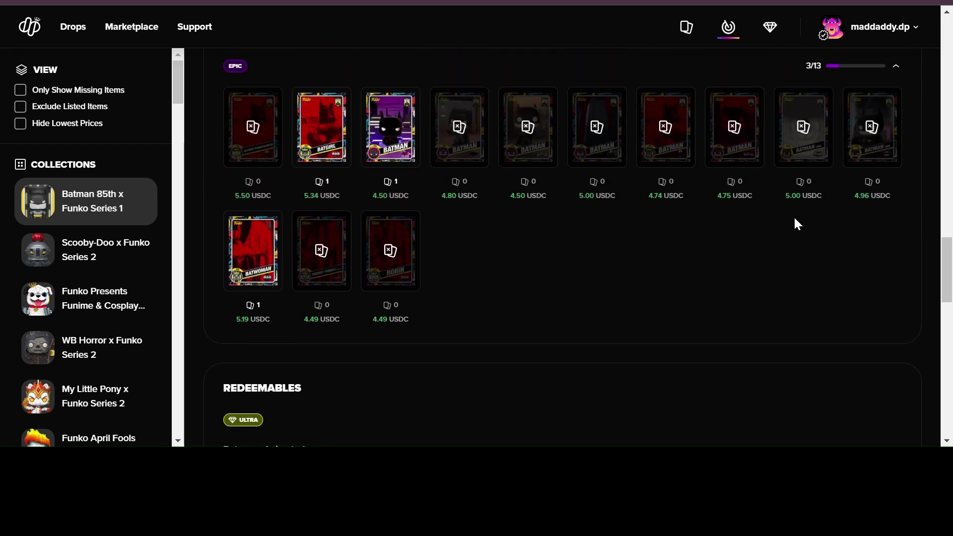